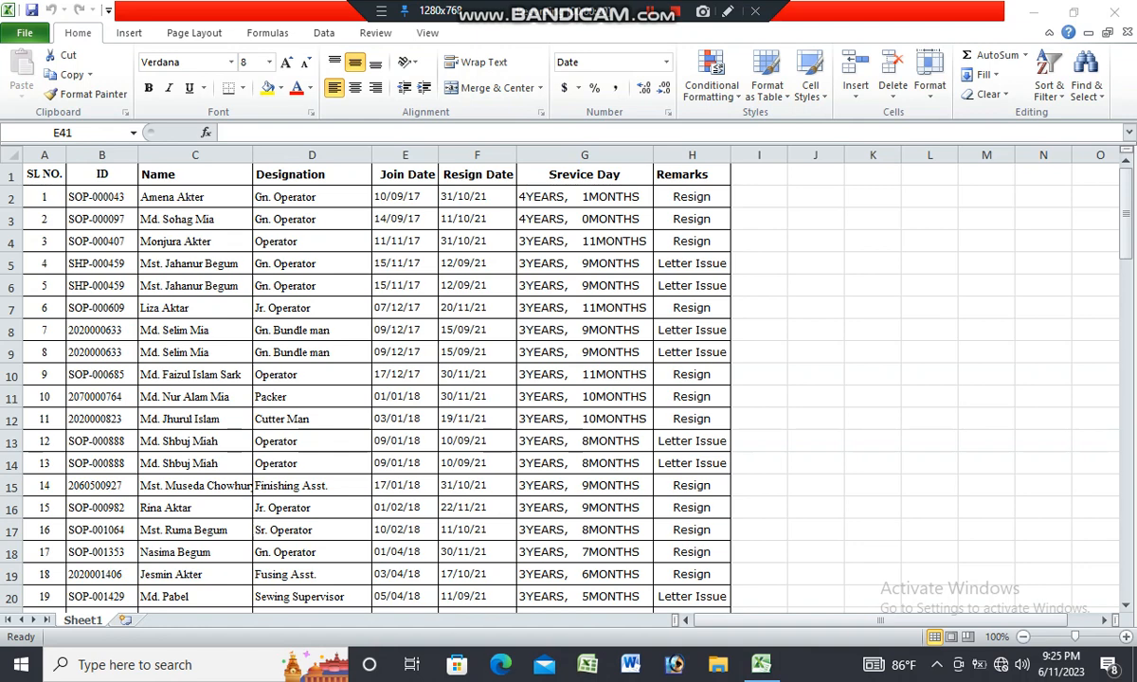
- Examine the employee resignation table, including the fonts of its cells, the date entries and the Srevice Day formulas
scroll(568, 379, "down", 3)
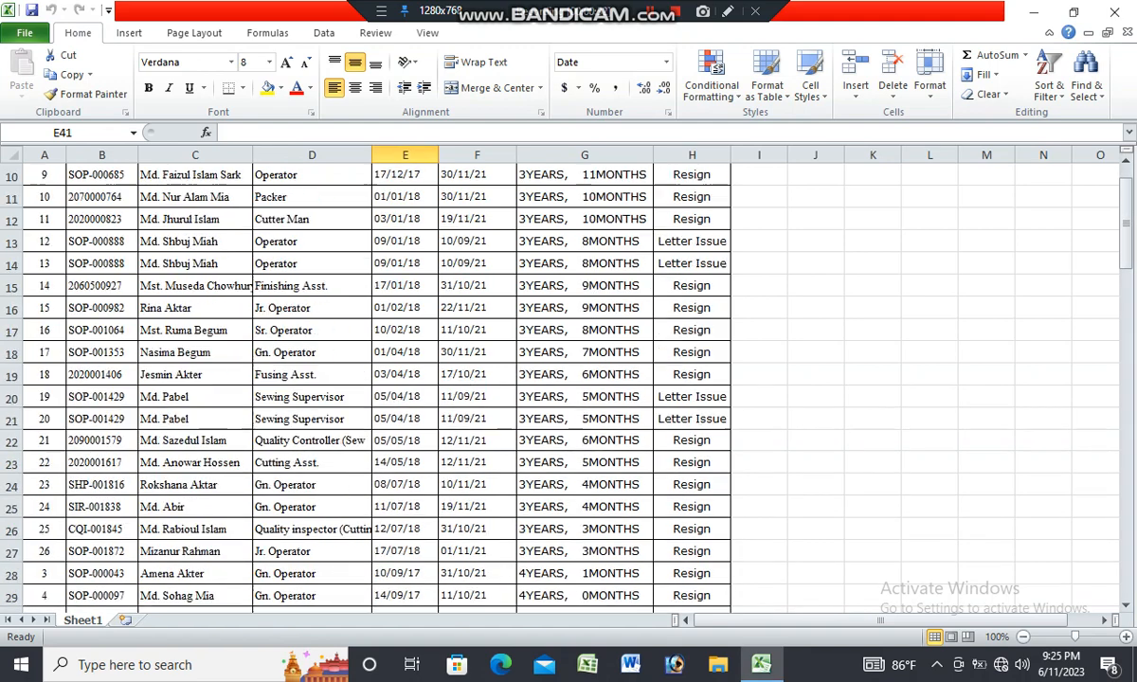
scroll(568, 379, "up", 3)
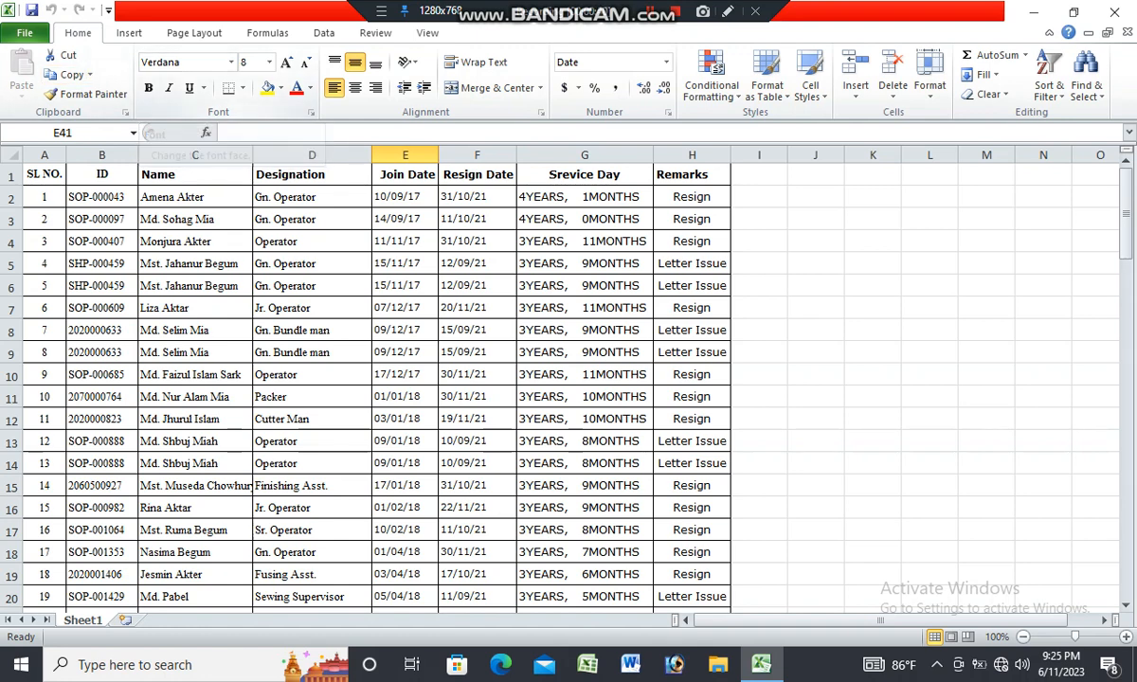
left_click(101, 219)
left_click(195, 263)
left_click(195, 219)
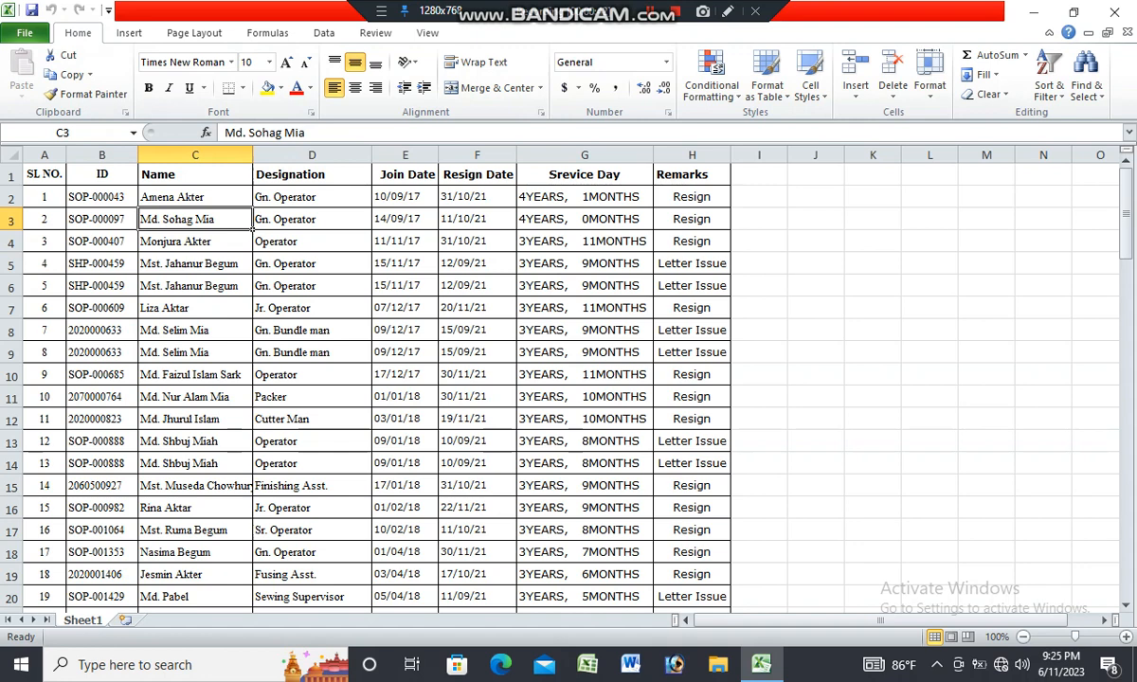
left_click(231, 62)
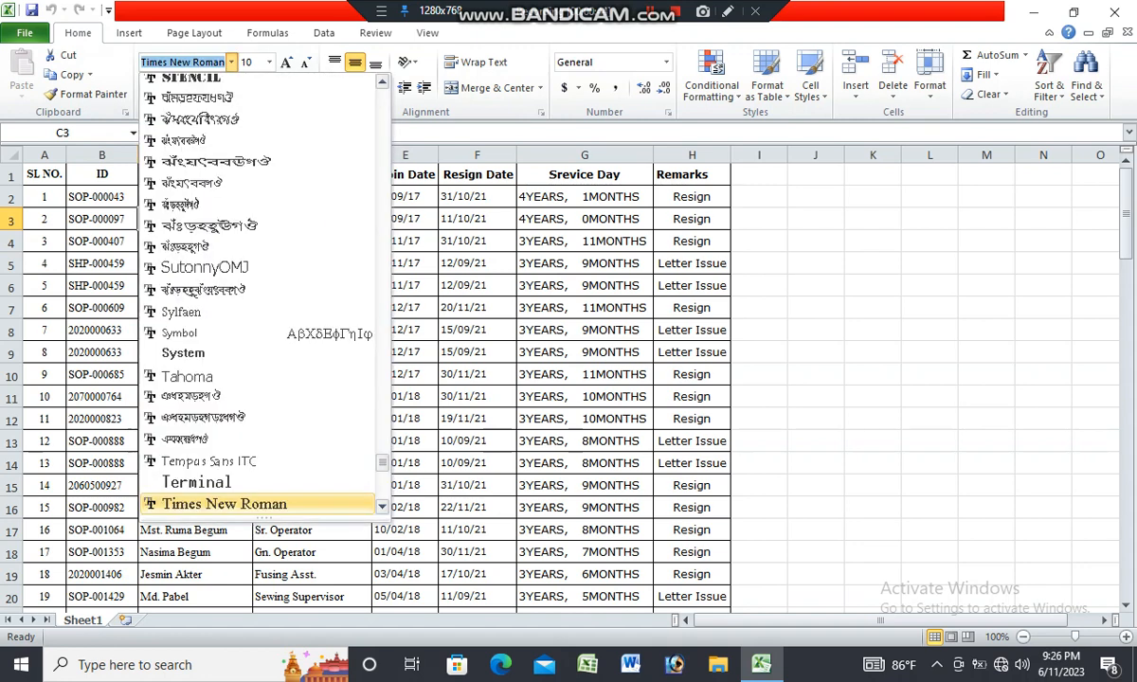
left_click(101, 329)
left_click(101, 330)
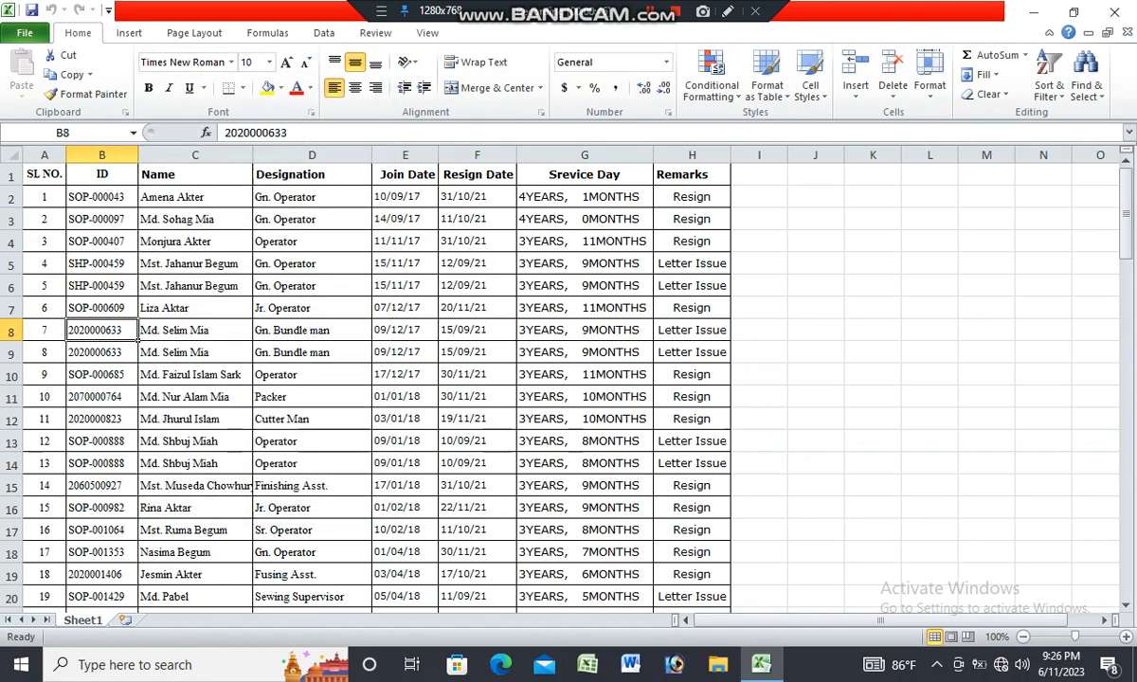
left_click(101, 285)
left_click_drag(195, 286, 195, 308)
left_click(195, 397)
left_click(195, 418)
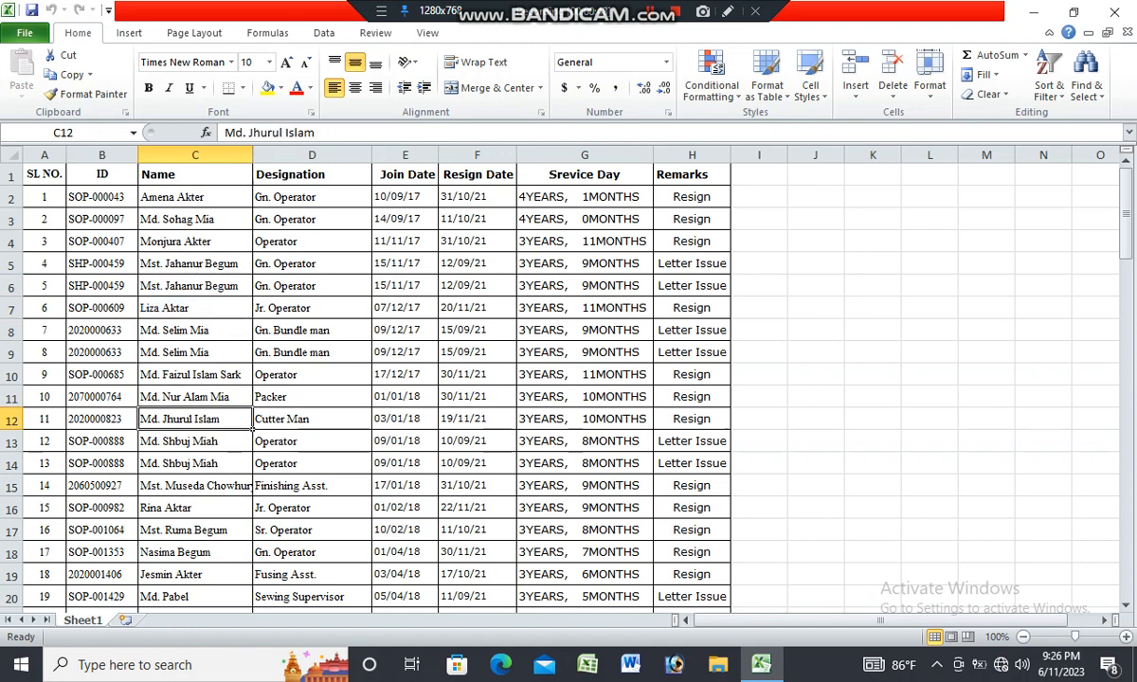
left_click(585, 353)
left_click(584, 286)
left_click(195, 241)
left_click(196, 352)
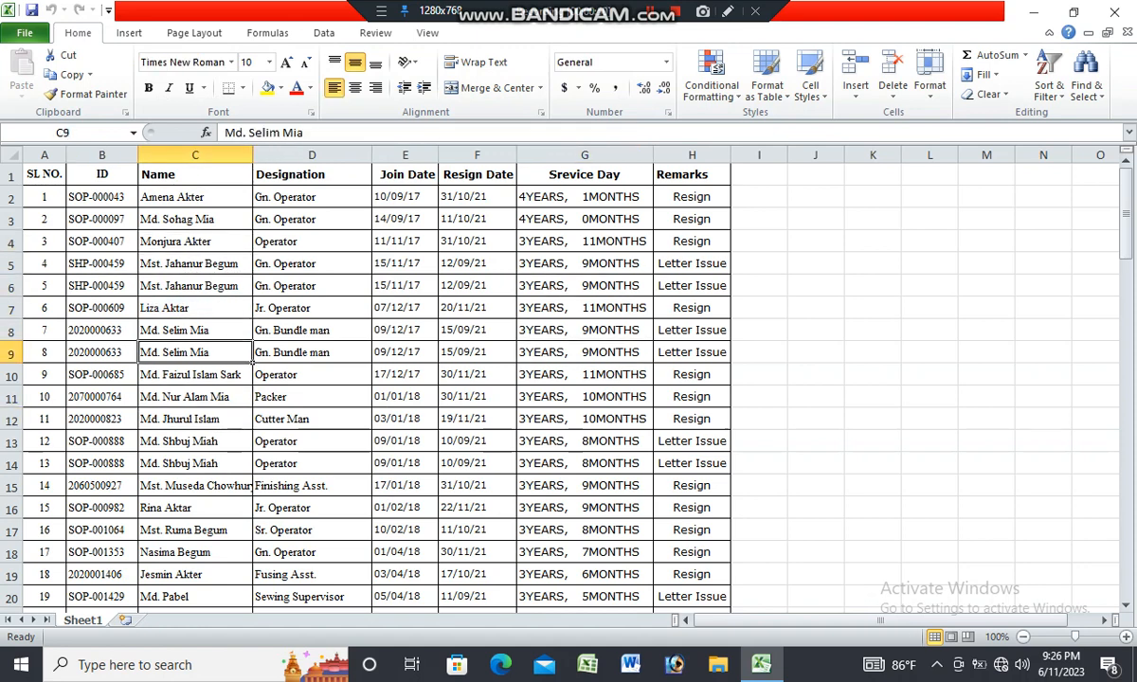
left_click(585, 285)
left_click(585, 241)
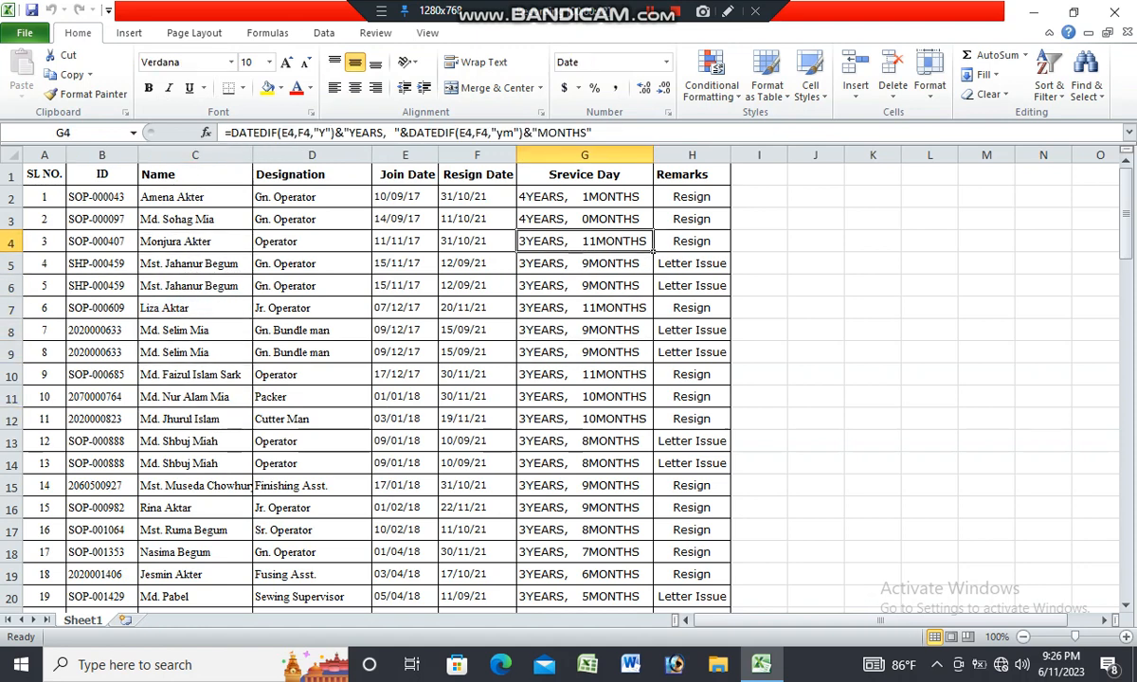
left_click(311, 242)
left_click(312, 330)
left_click(476, 264)
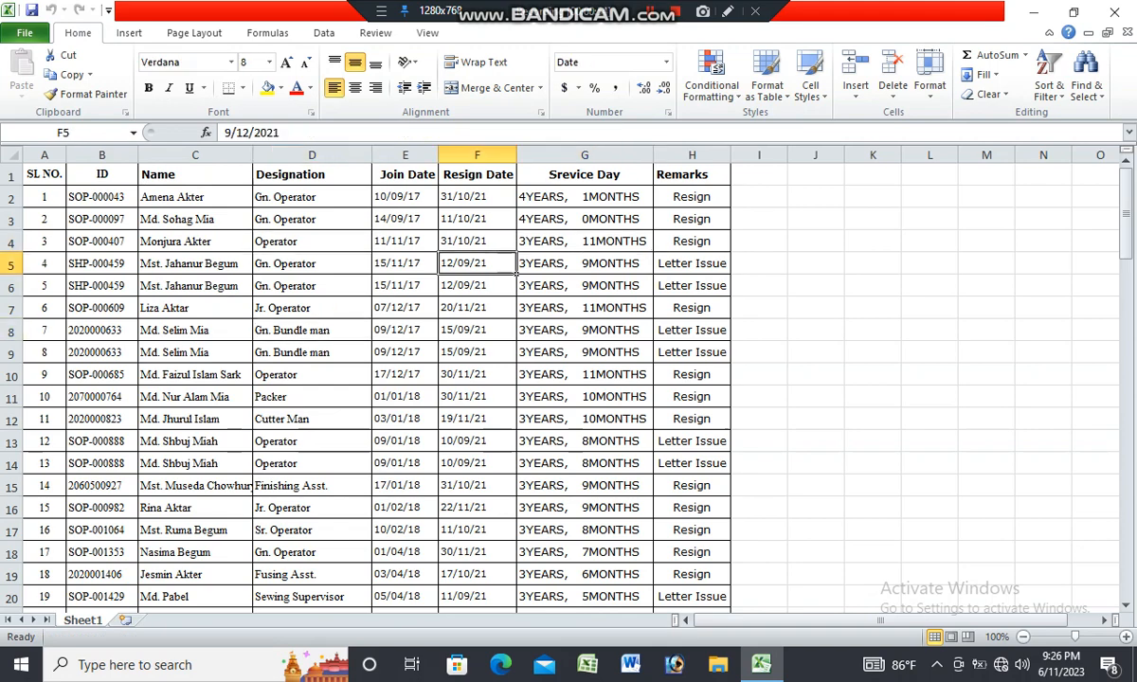
- Delete the stray rows 34 to 37 below the main employee table
left_click_drag(44, 174, 730, 594)
scroll(729, 594, "down", 5)
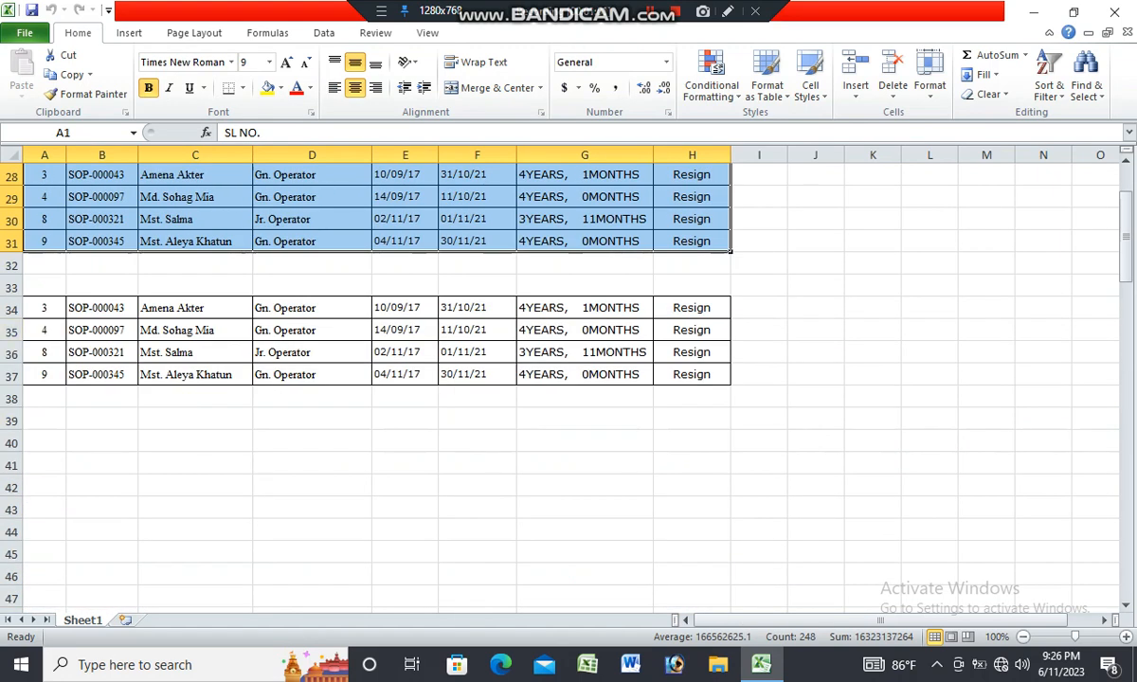
left_click_drag(11, 307, 19, 377)
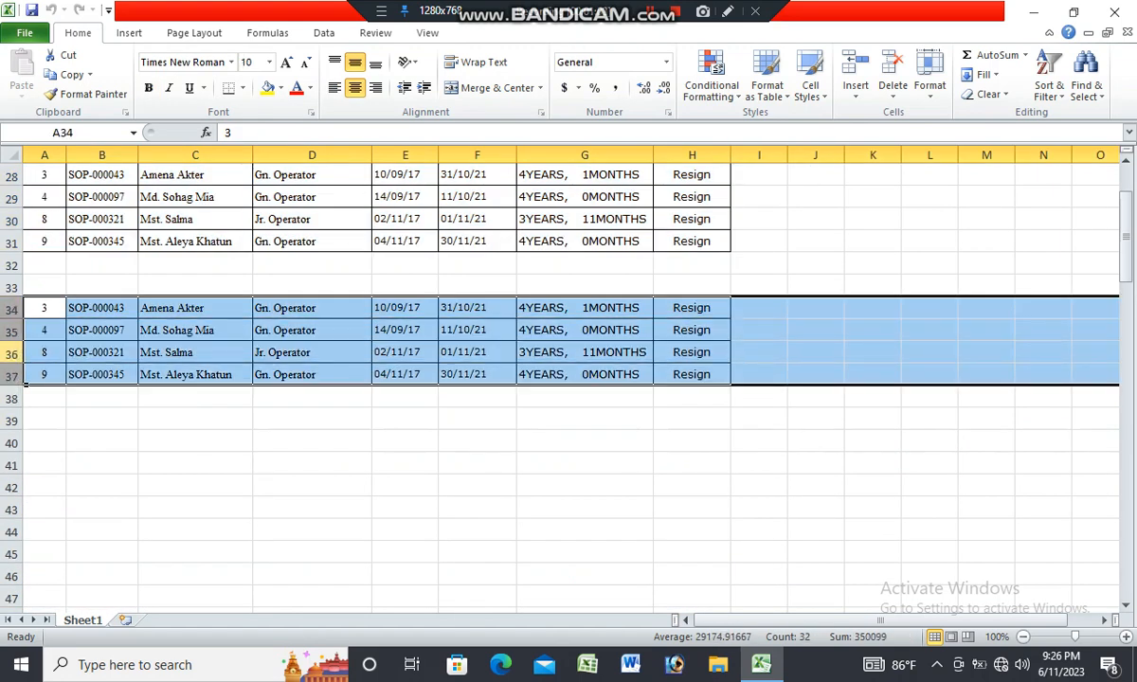
right_click(10, 322)
left_click(57, 494)
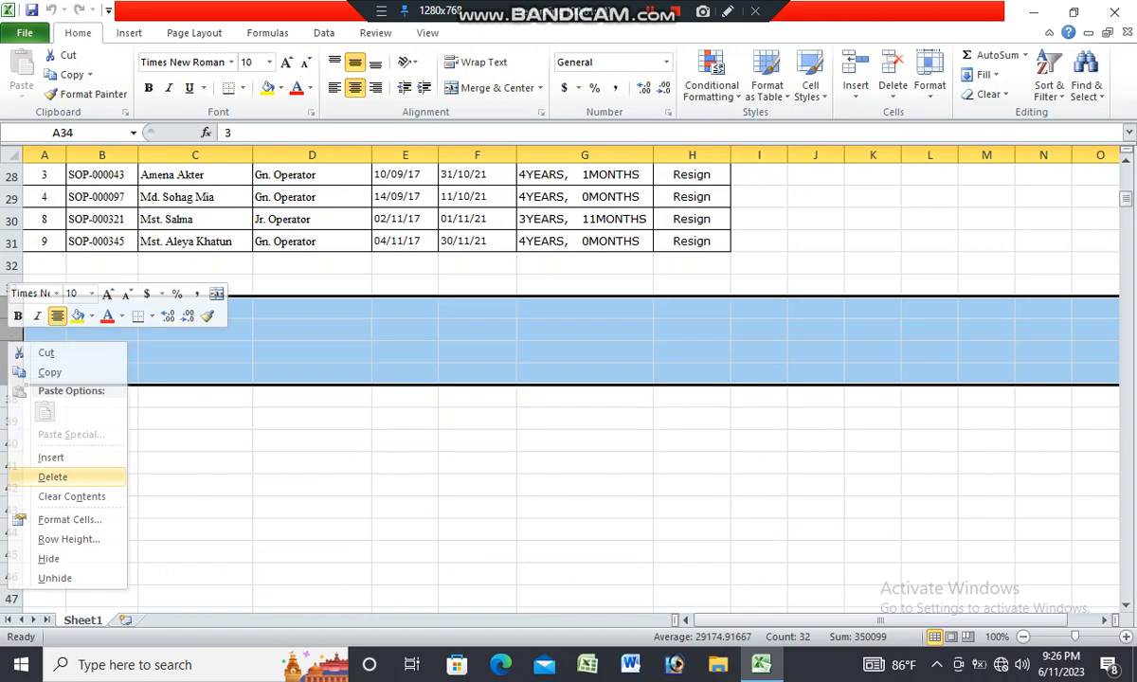
left_click(404, 465)
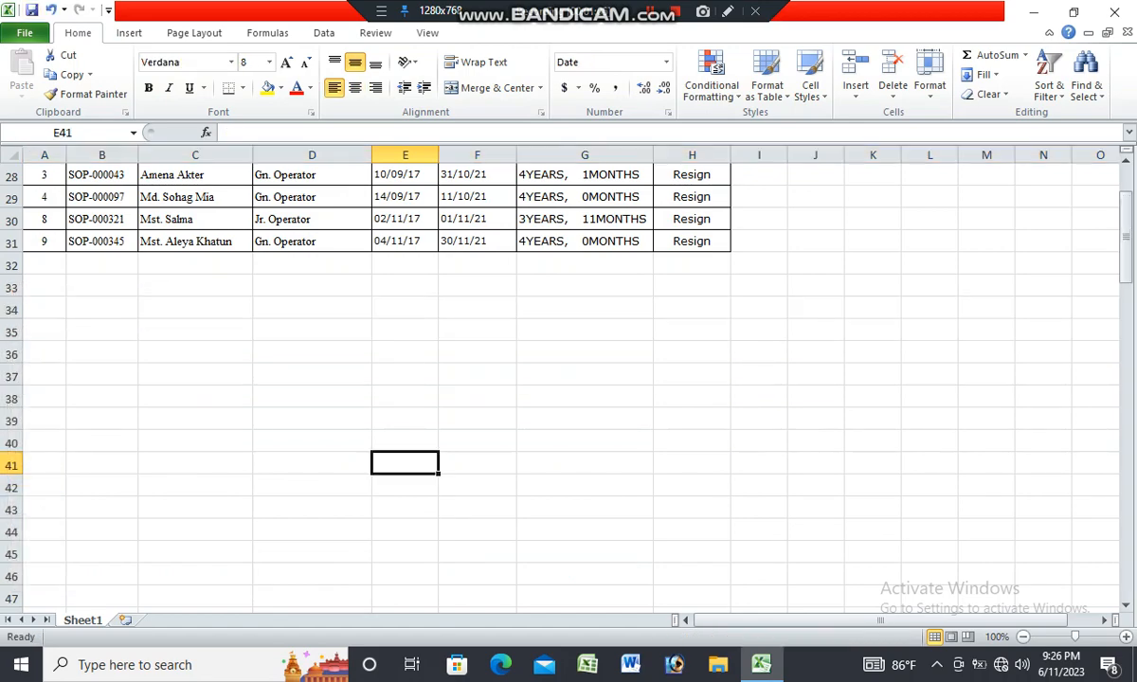
- Set the font of the whole table, A1 through H31, to Verdana
scroll(405, 465, "up", 9)
left_click_drag(44, 174, 732, 584)
left_click(217, 59)
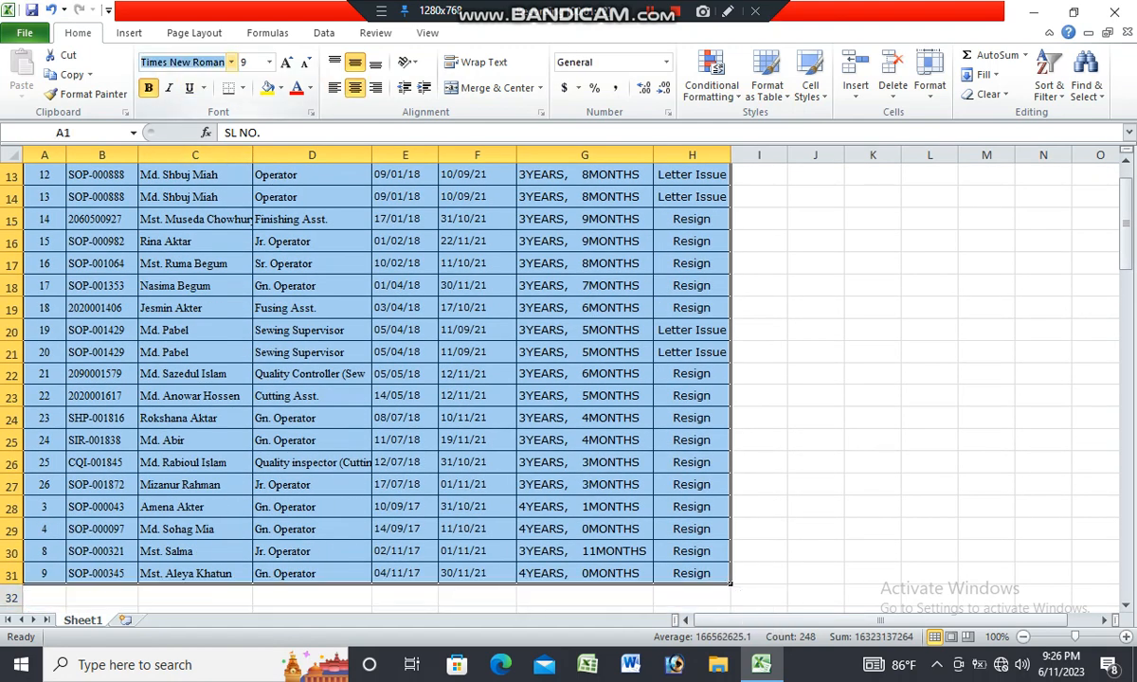
type("v")
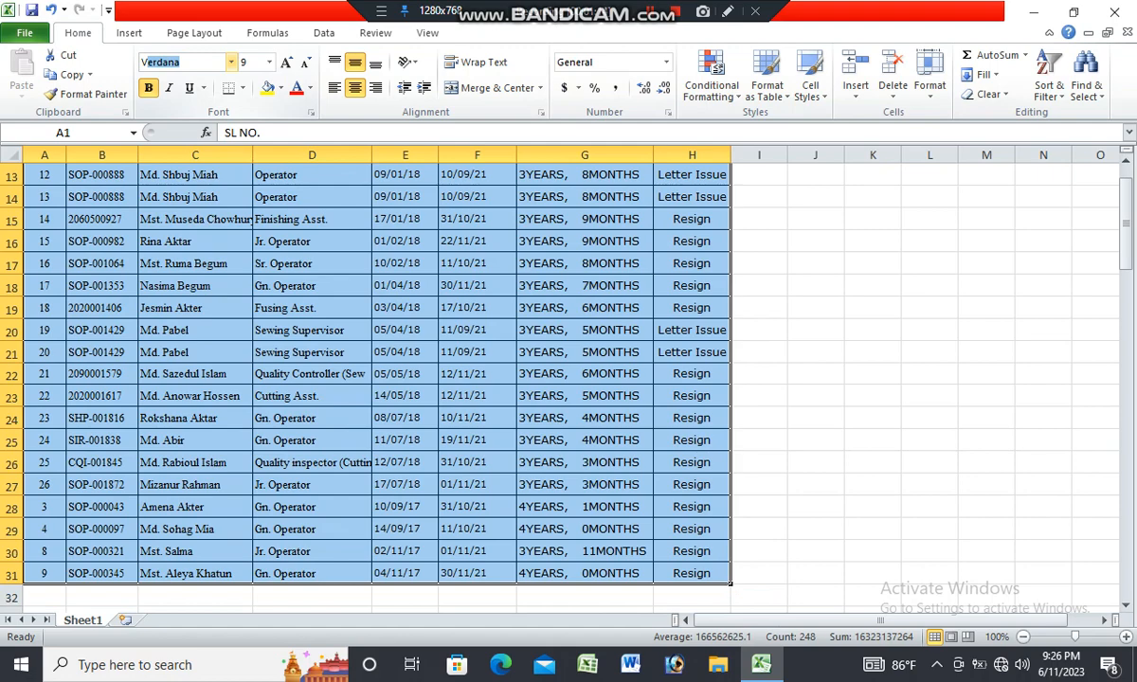
key("Return")
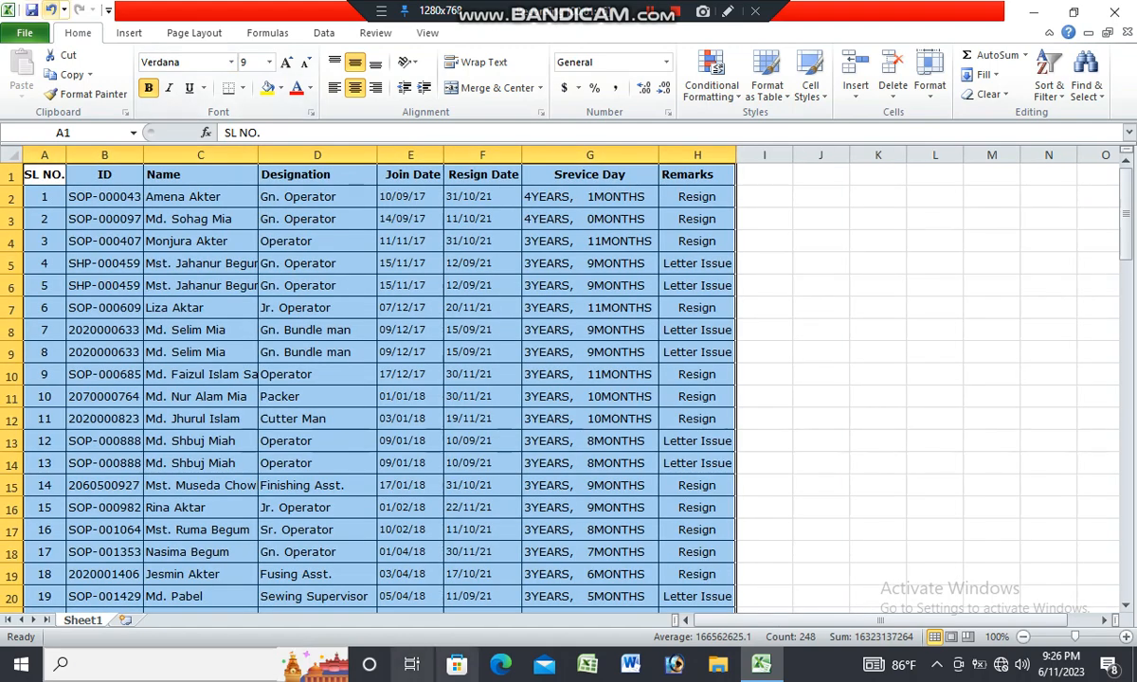
left_click(410, 397)
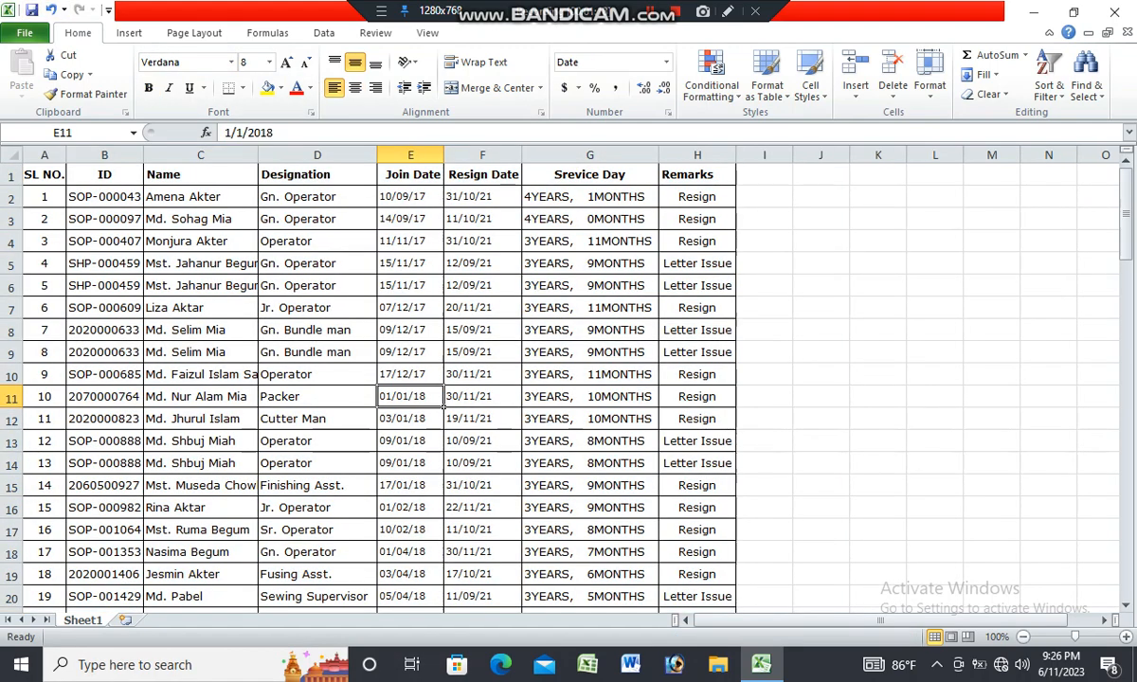
- Auto-fit the widths of the Name, ID, Join Date and Remarks columns to their contents
double_click(258, 154)
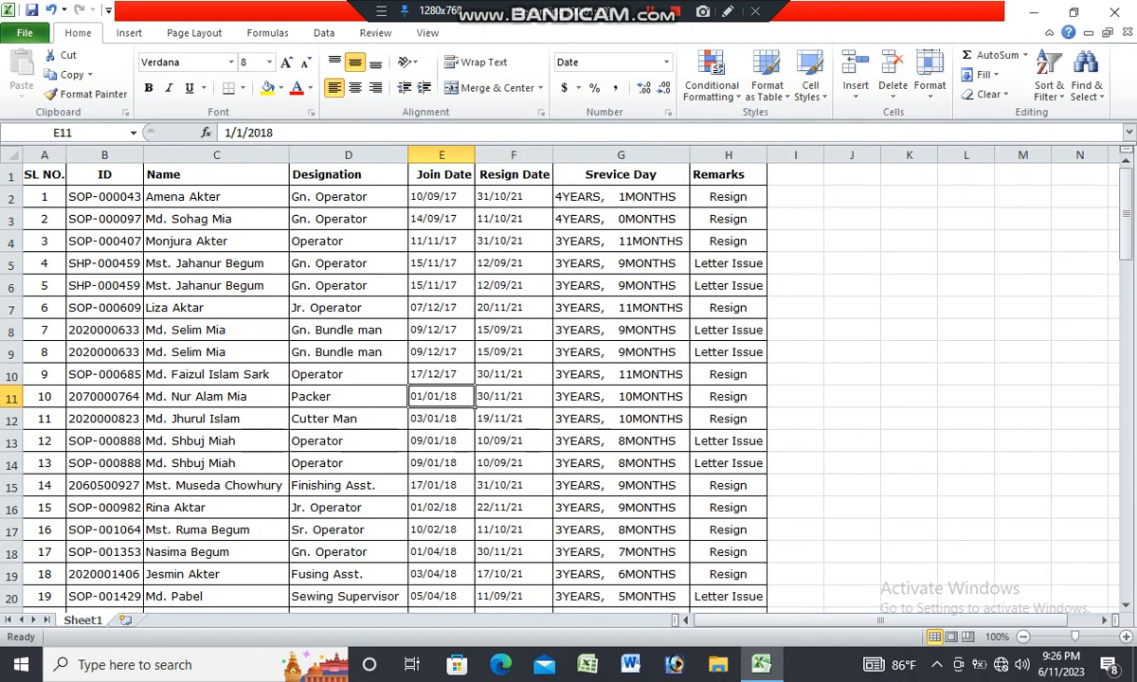
double_click(143, 154)
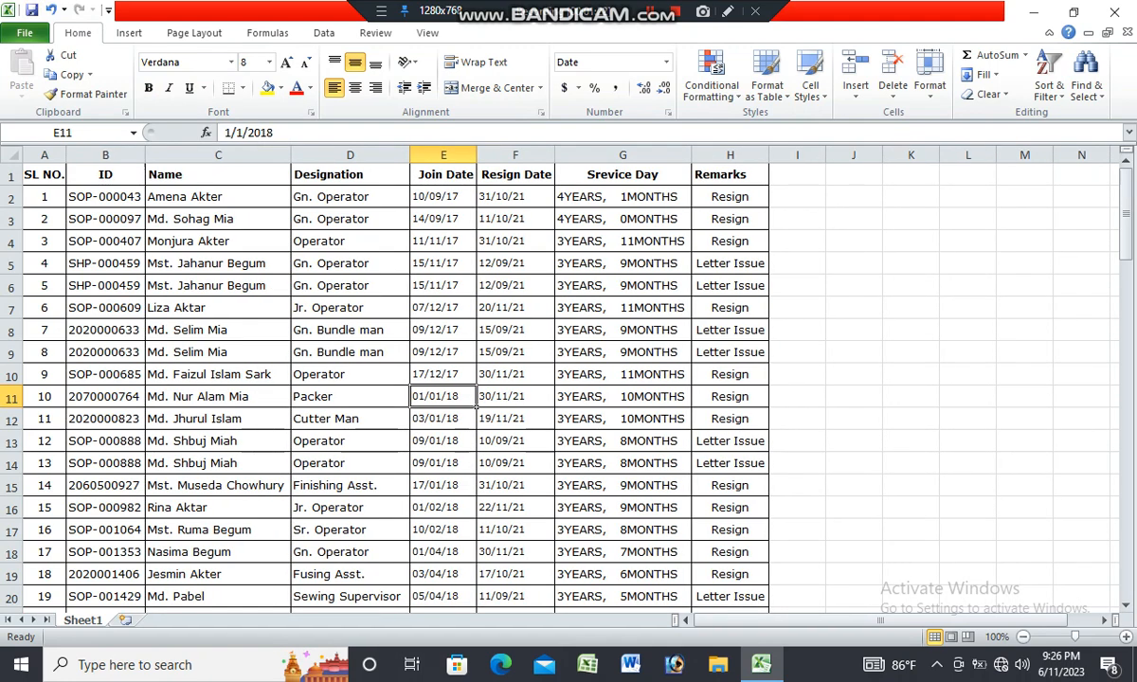
double_click(477, 154)
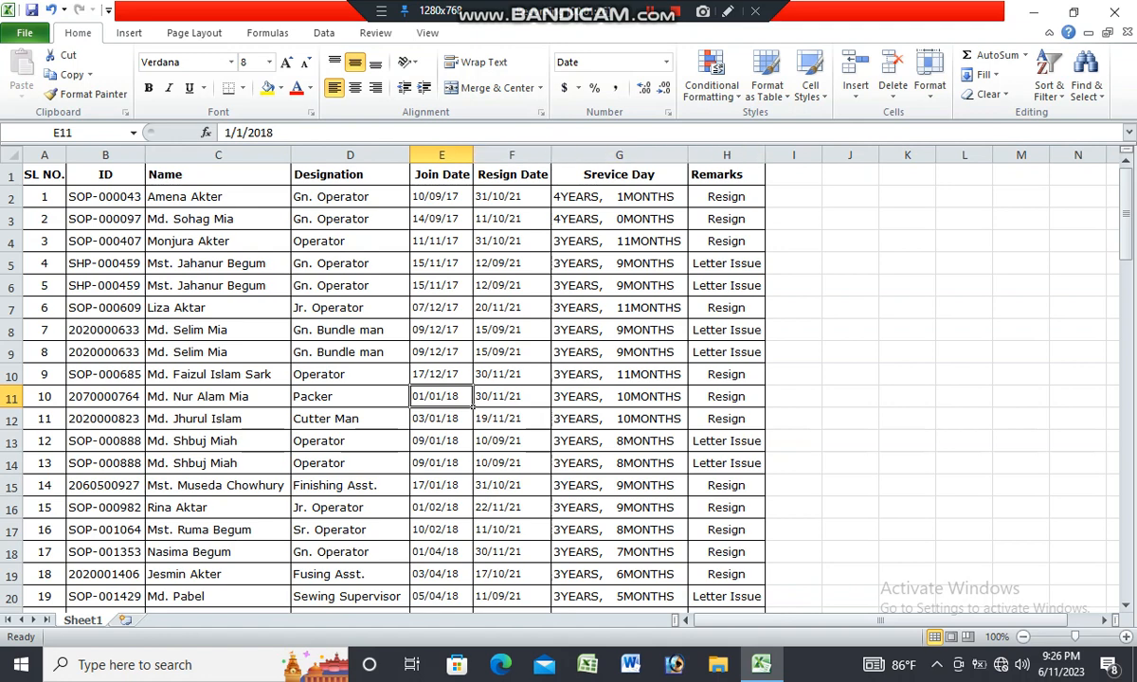
double_click(764, 154)
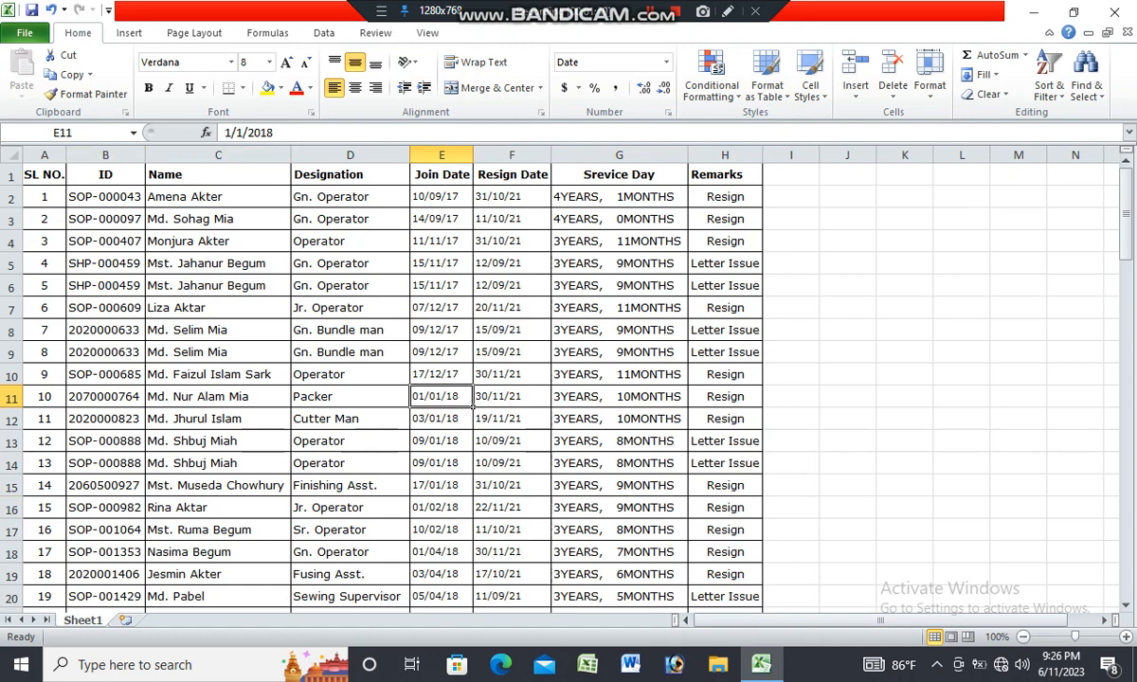
- Widen the SL NO., ID, Join Date and Srevice Day columns slightly, and the Remarks column more generously
mouse_move(66, 154)
left_mouse_down()
mouse_move(87, 154)
mouse_move(57, 154)
mouse_move(70, 154)
left_mouse_up()
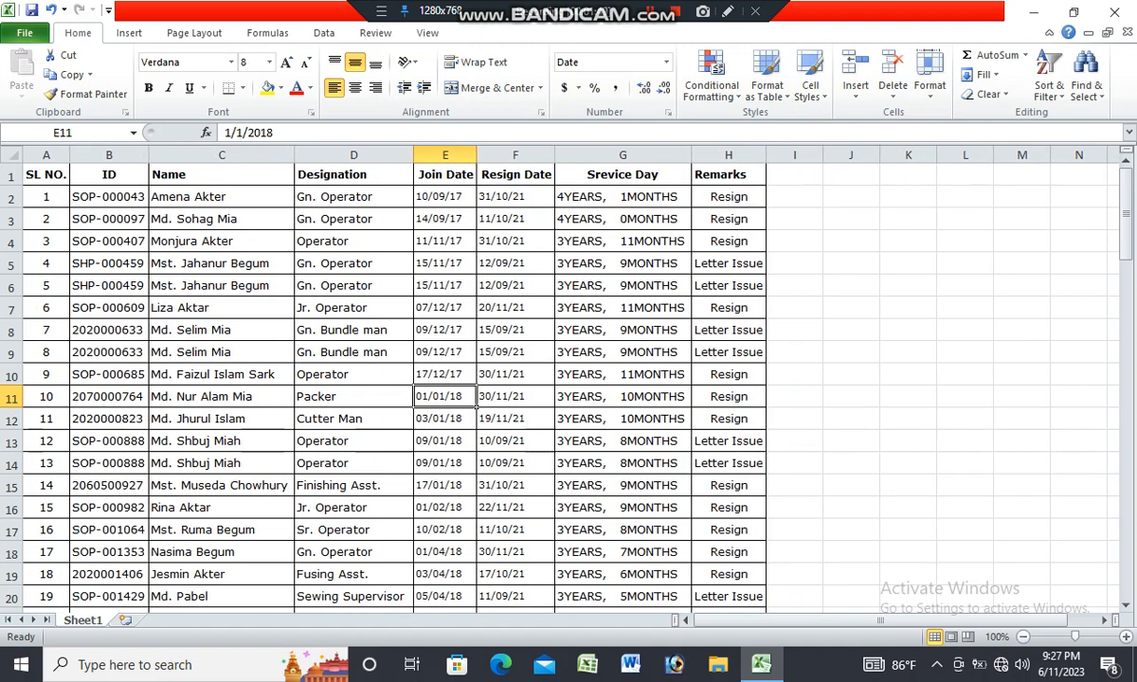
left_click_drag(149, 155, 158, 154)
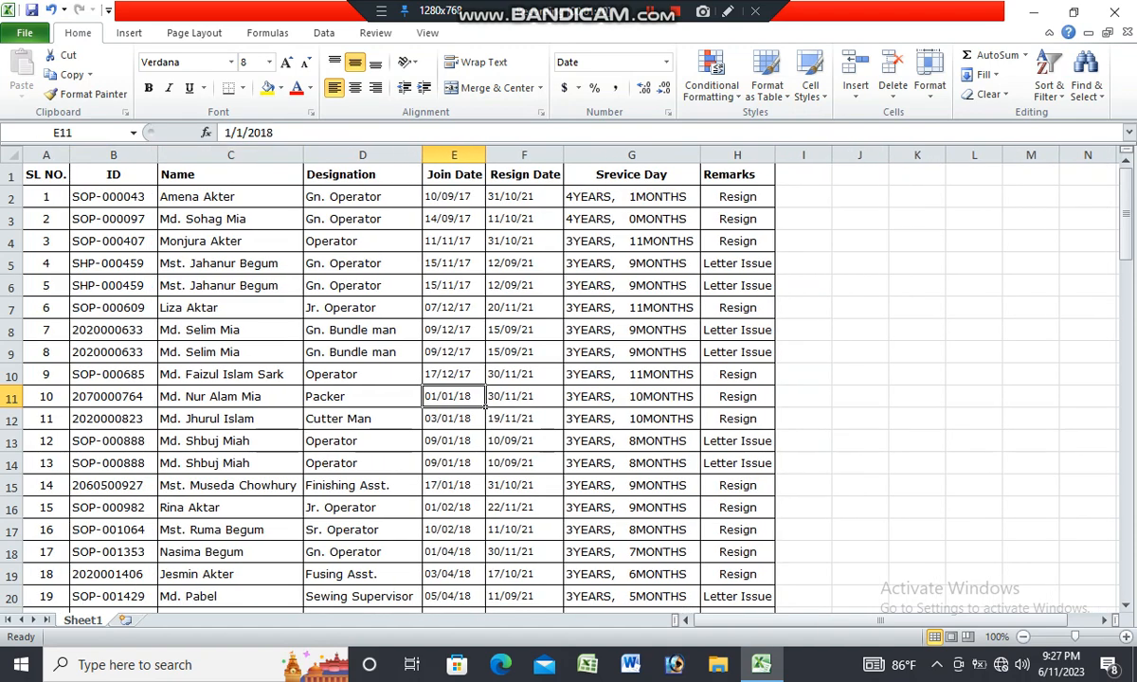
left_click_drag(485, 154, 488, 154)
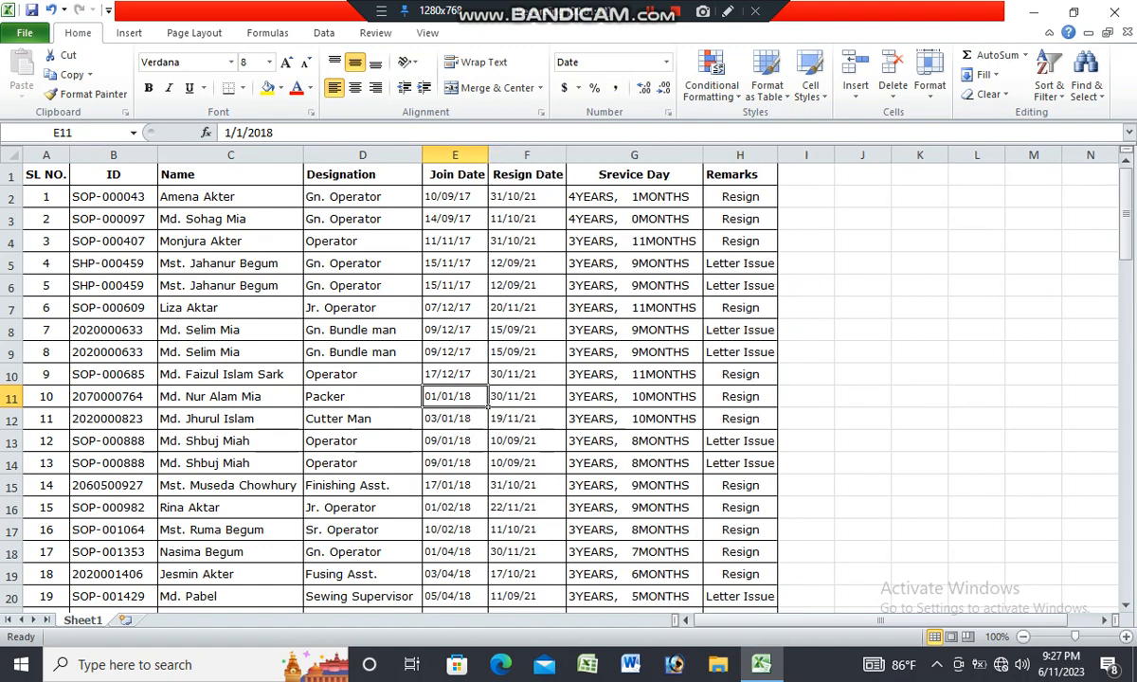
left_click_drag(703, 155, 717, 154)
left_click_drag(791, 155, 836, 154)
left_click(640, 285)
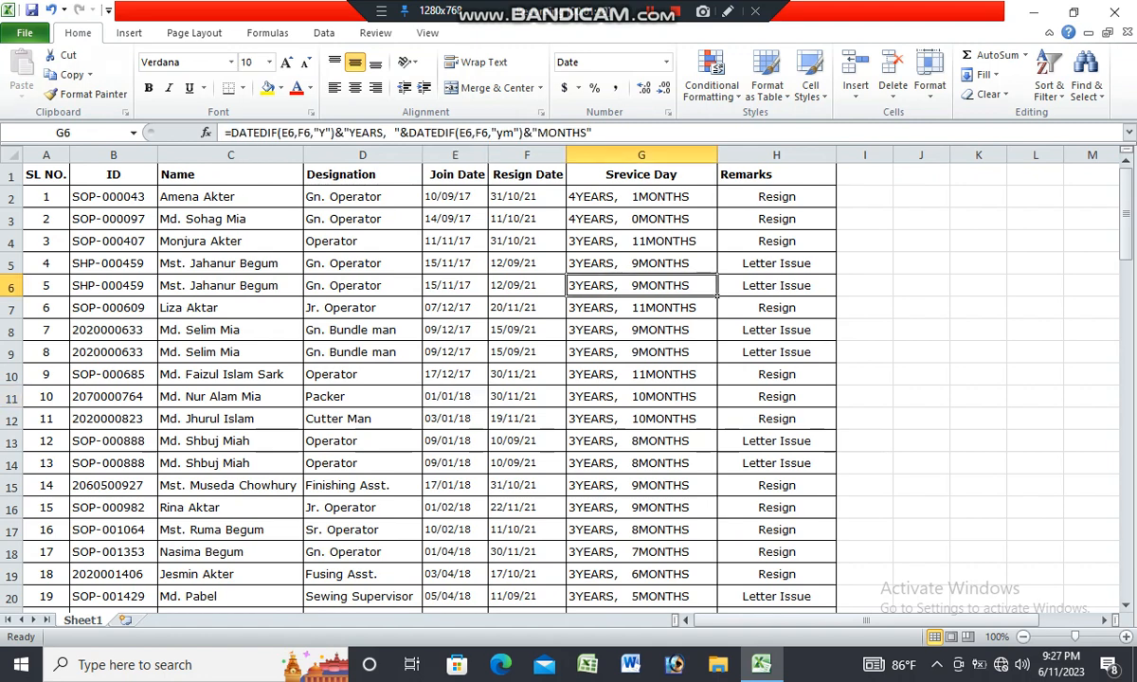
left_click(45, 197)
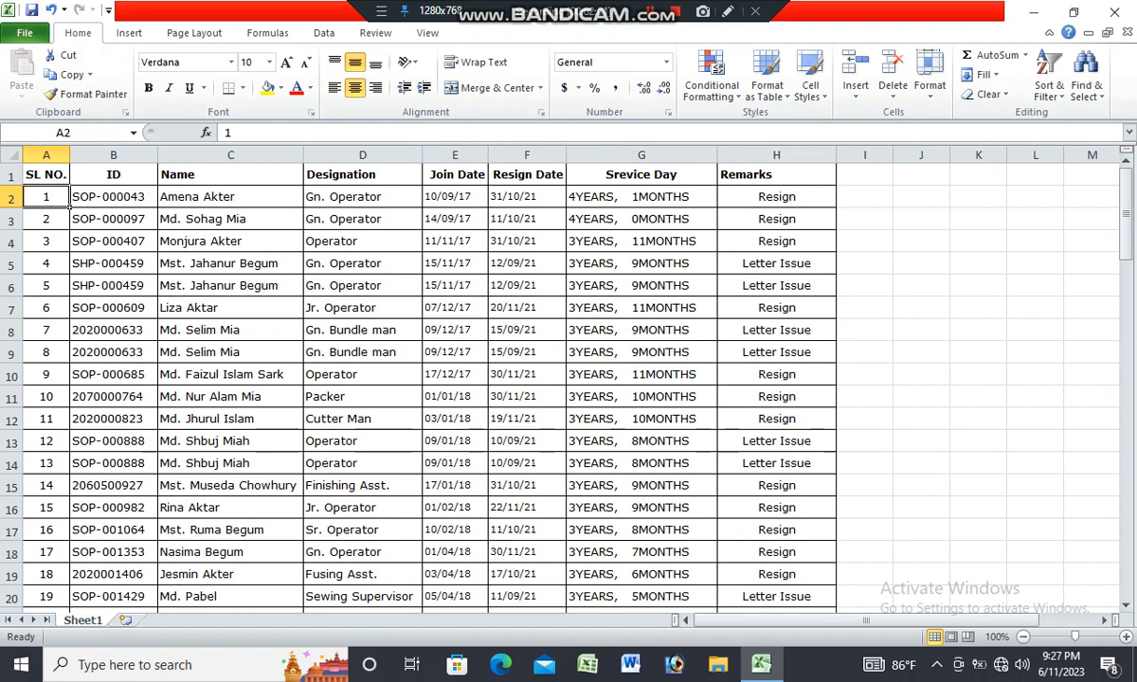
left_click(112, 240)
left_click_drag(45, 175, 805, 176)
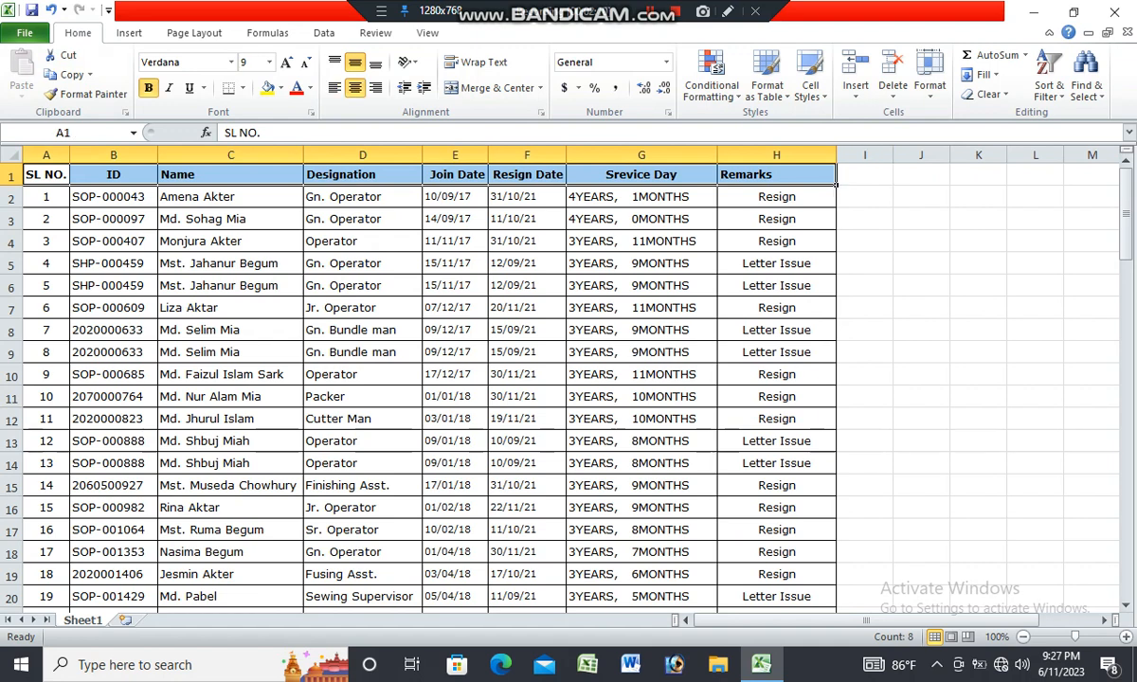
left_click(230, 219)
left_click_drag(230, 197, 230, 374)
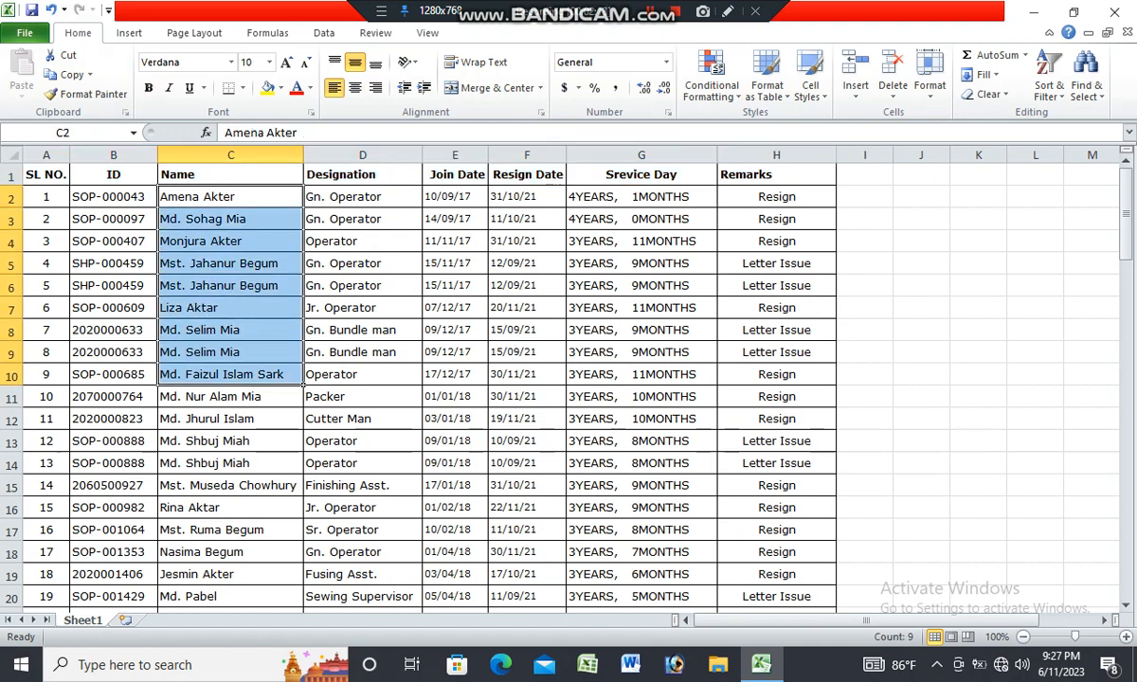
left_click(363, 263)
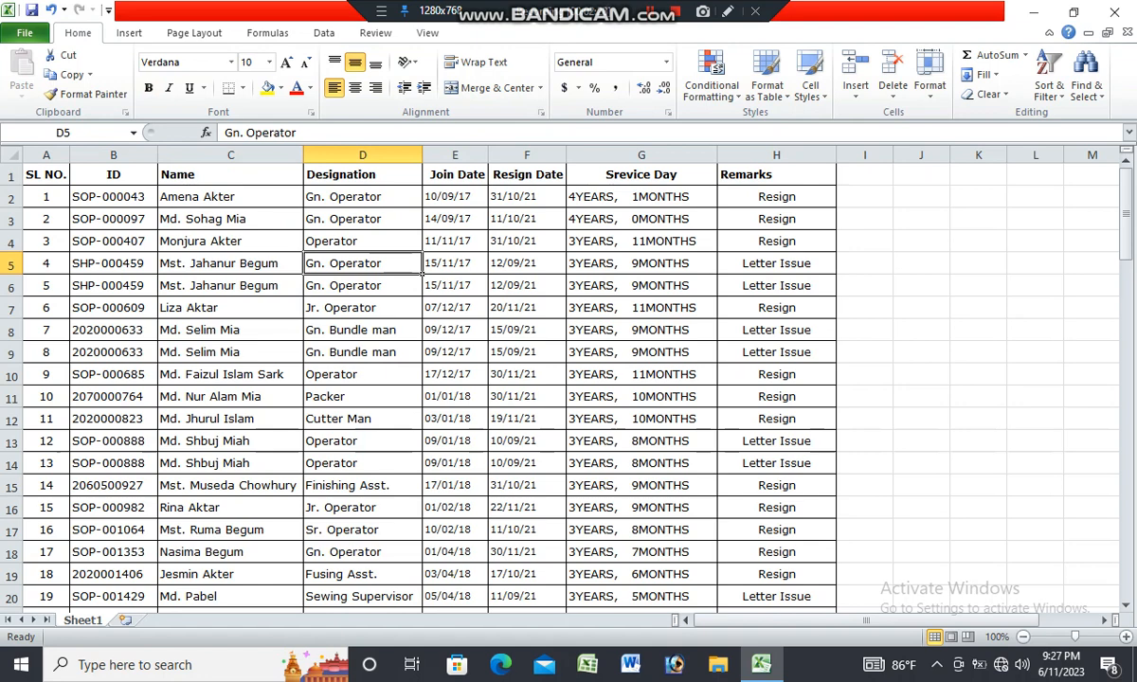
- Left-align the Join Date header in cell E1
key("ctrl+Home")
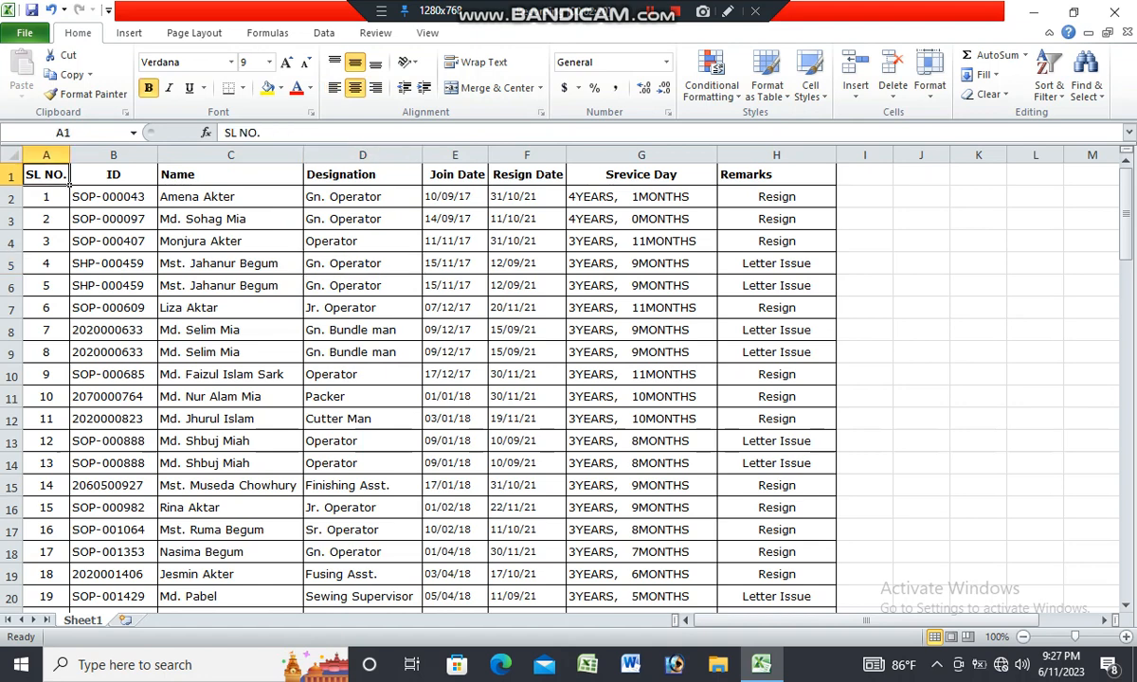
key("Right")
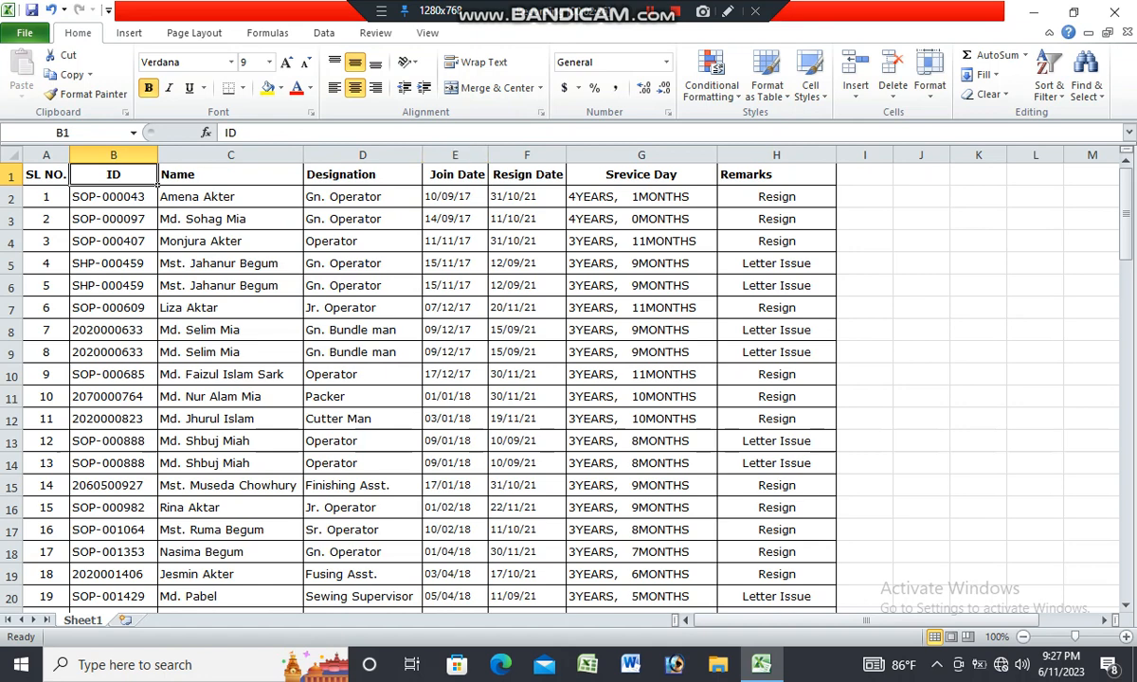
left_click(455, 174)
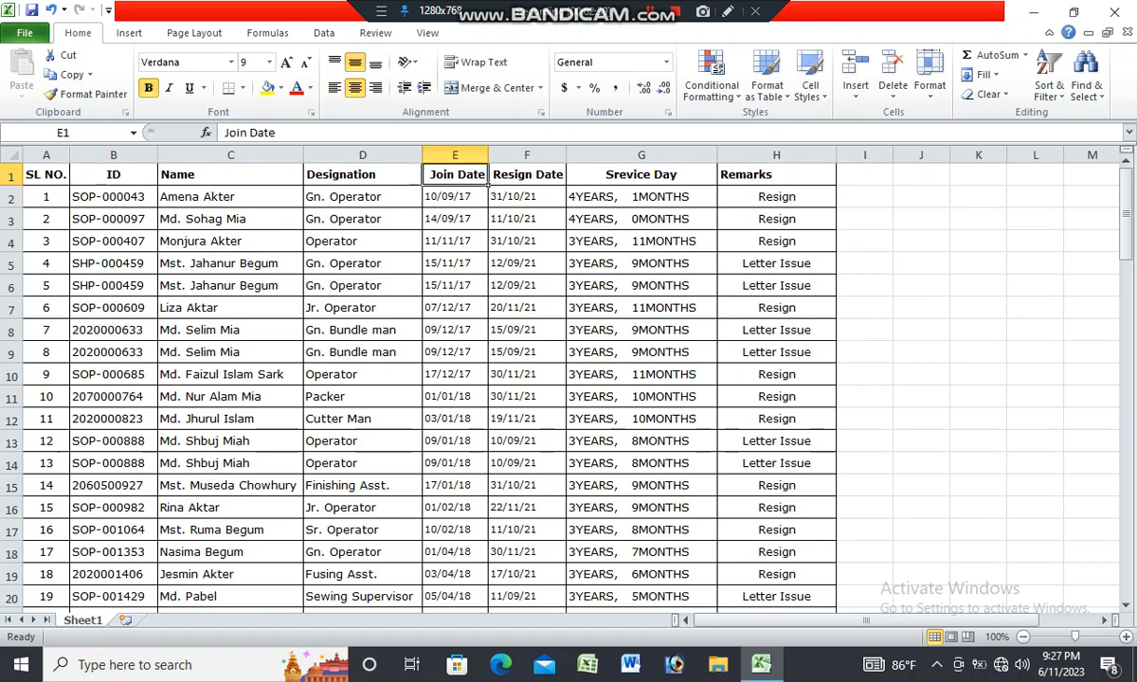
left_click(335, 87)
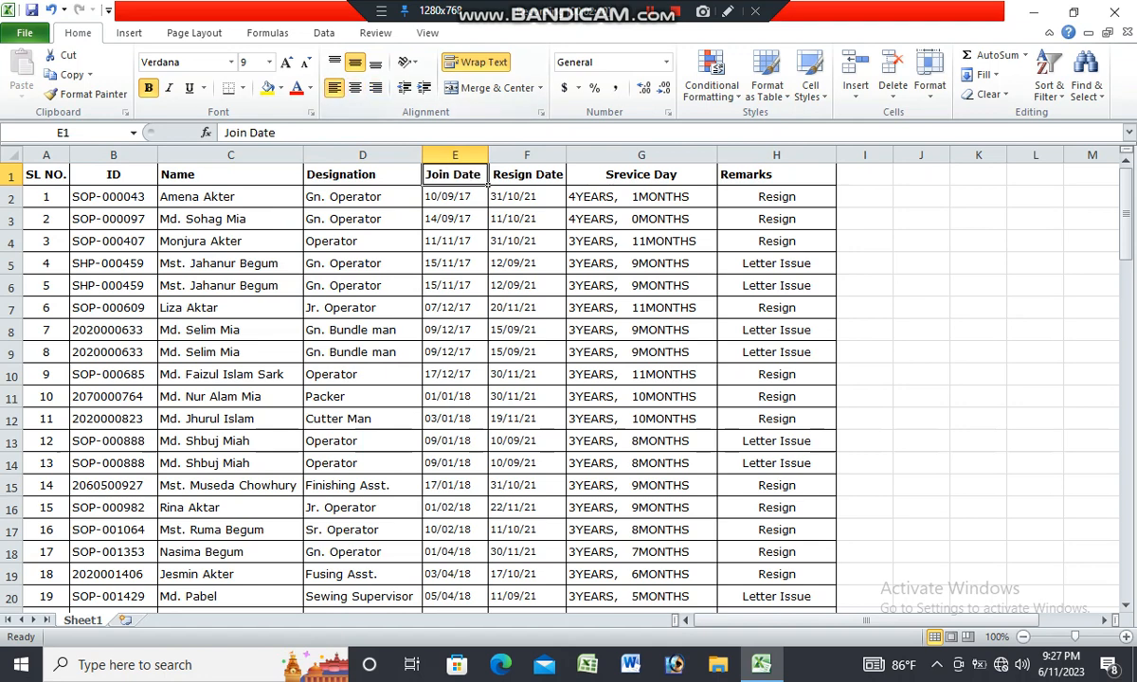
left_click(526, 174)
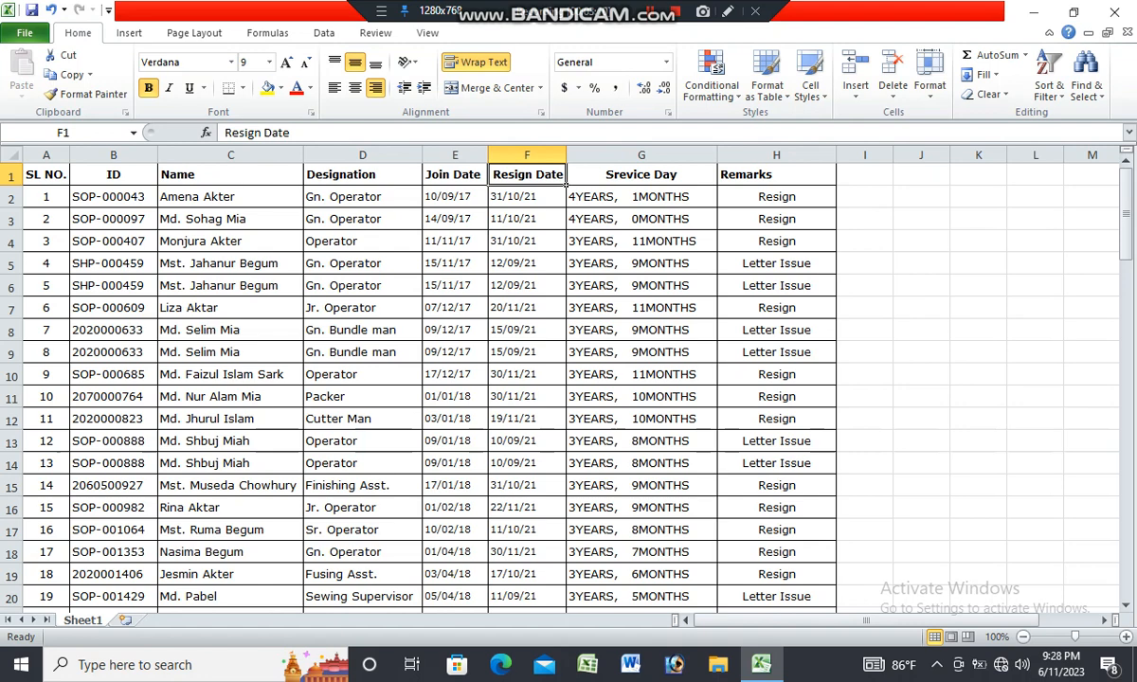
left_click(564, 331)
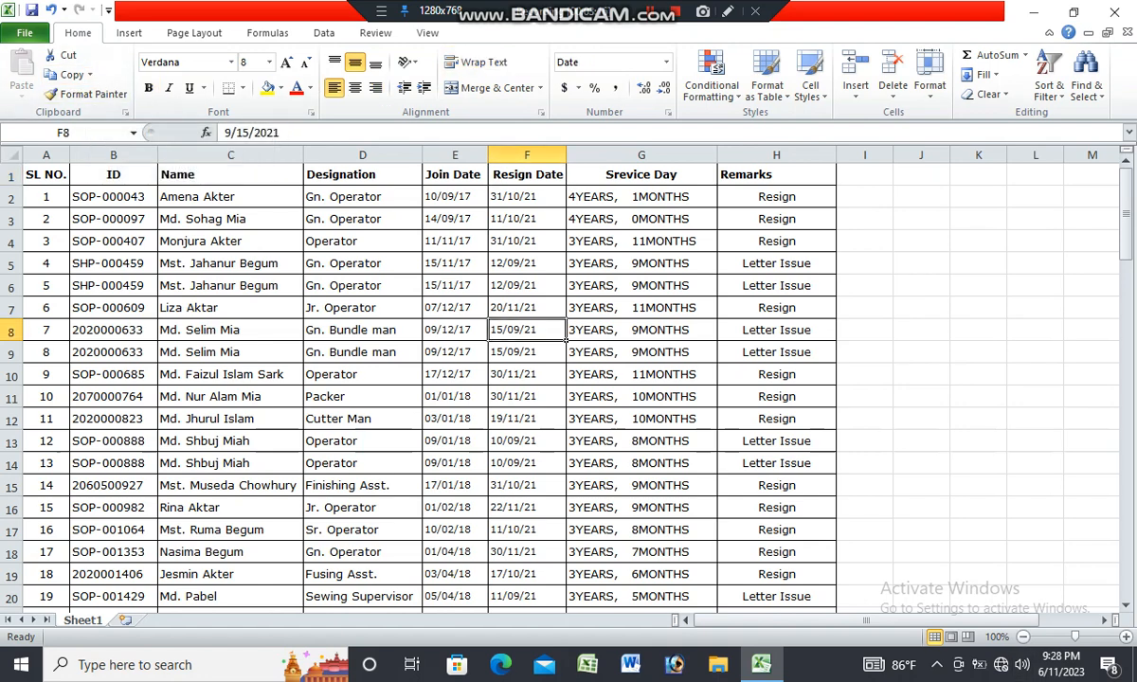
- Remove the bold formatting from the header row, A1 through H1
left_click_drag(45, 175, 786, 174)
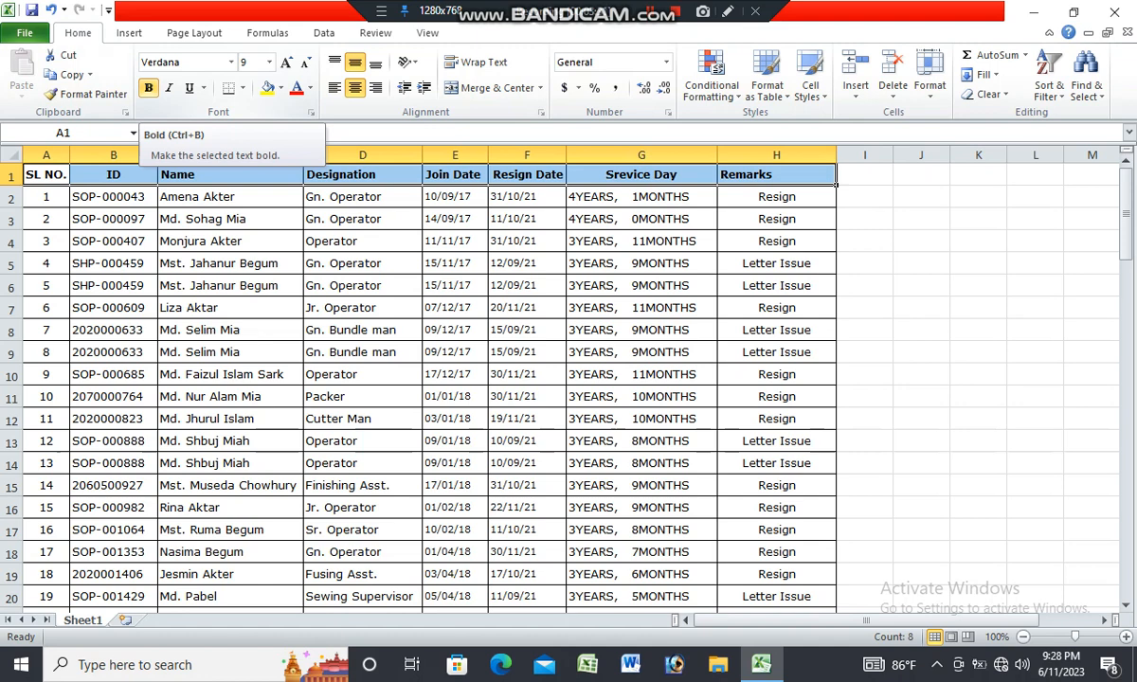
left_click(148, 87)
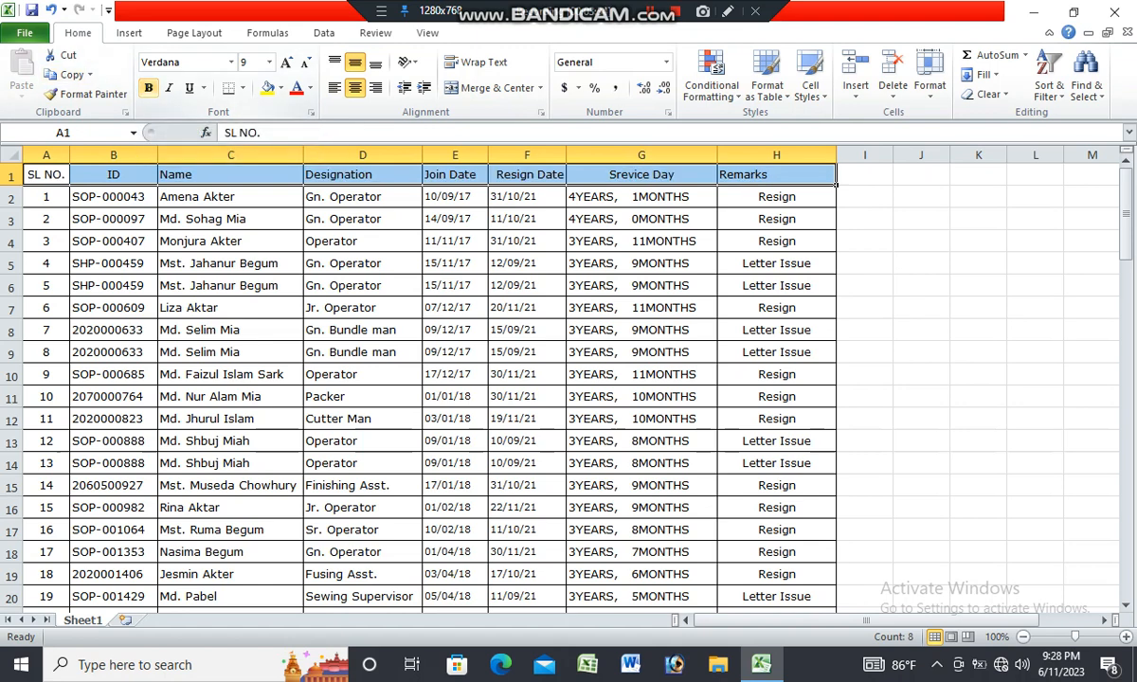
left_click(294, 268)
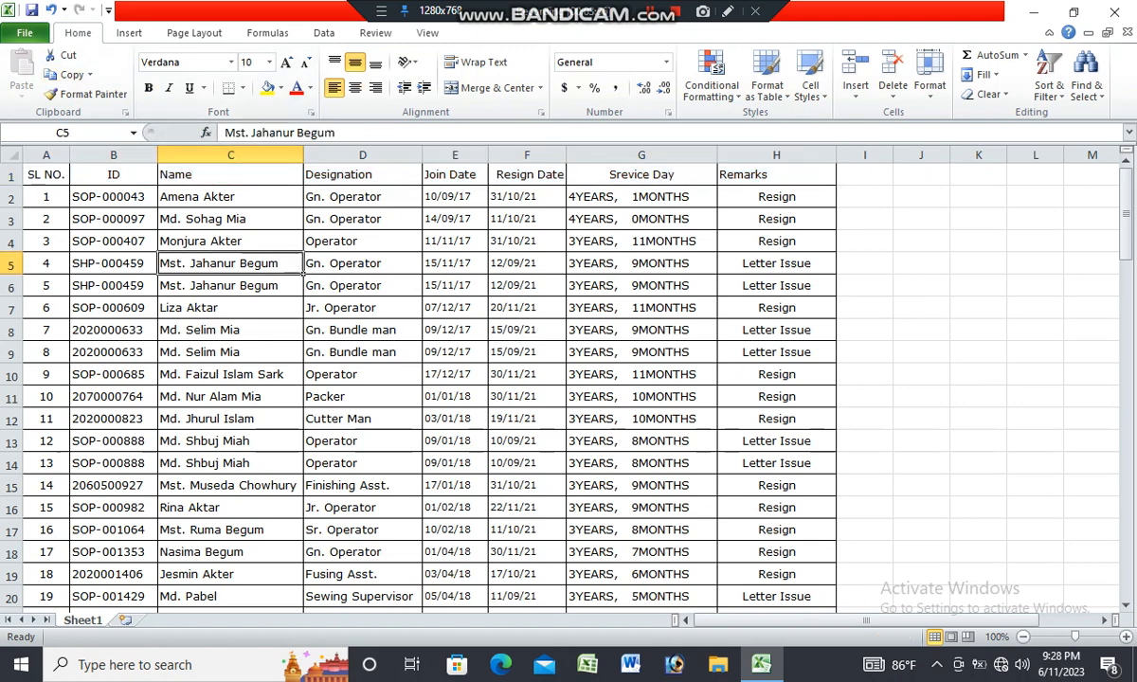
- Apply bold to the header row again, from SL NO. through Remarks
left_click_drag(48, 174, 716, 184)
left_click(527, 330)
left_click_drag(48, 174, 837, 184)
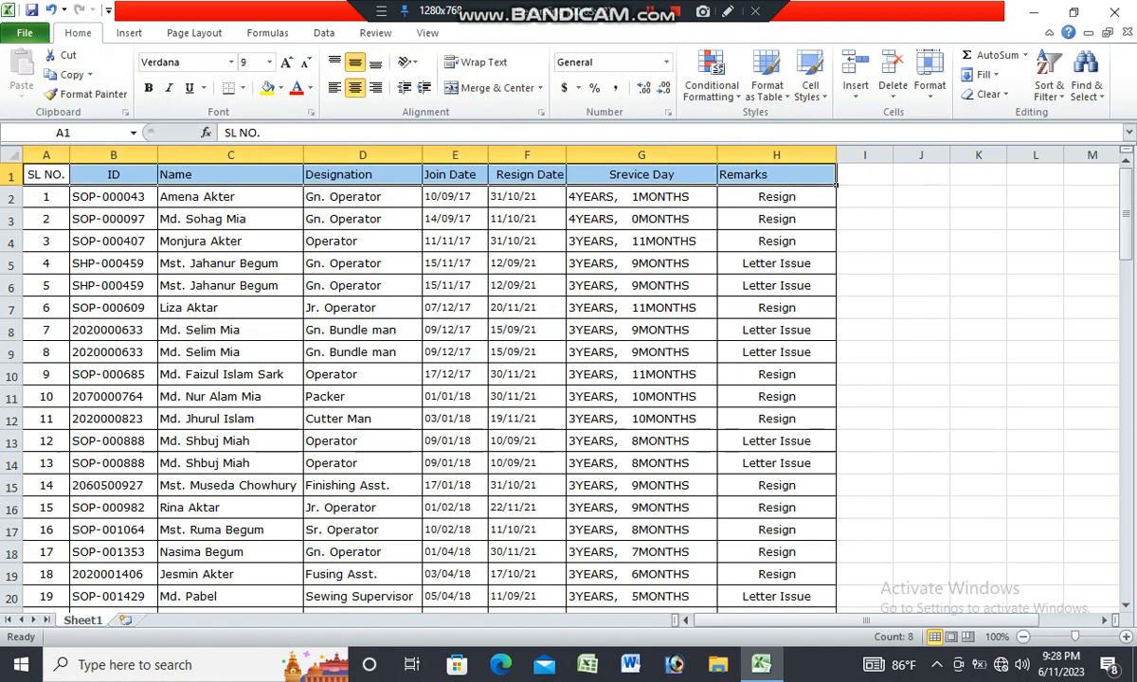
key("ctrl+b")
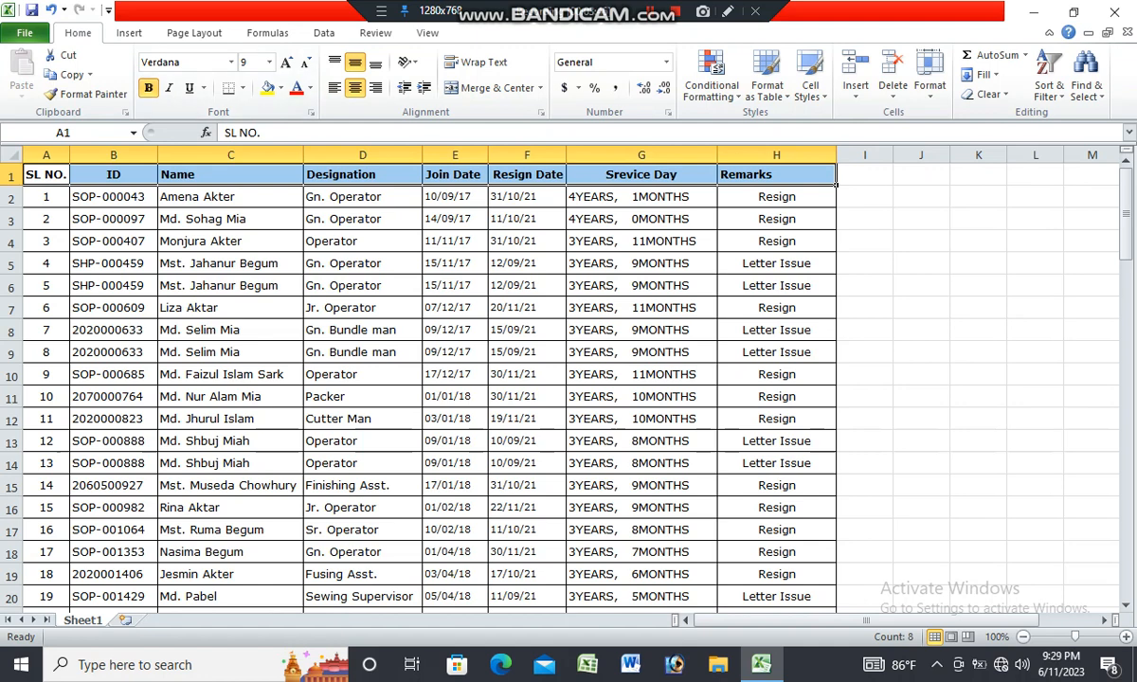
left_click(363, 263)
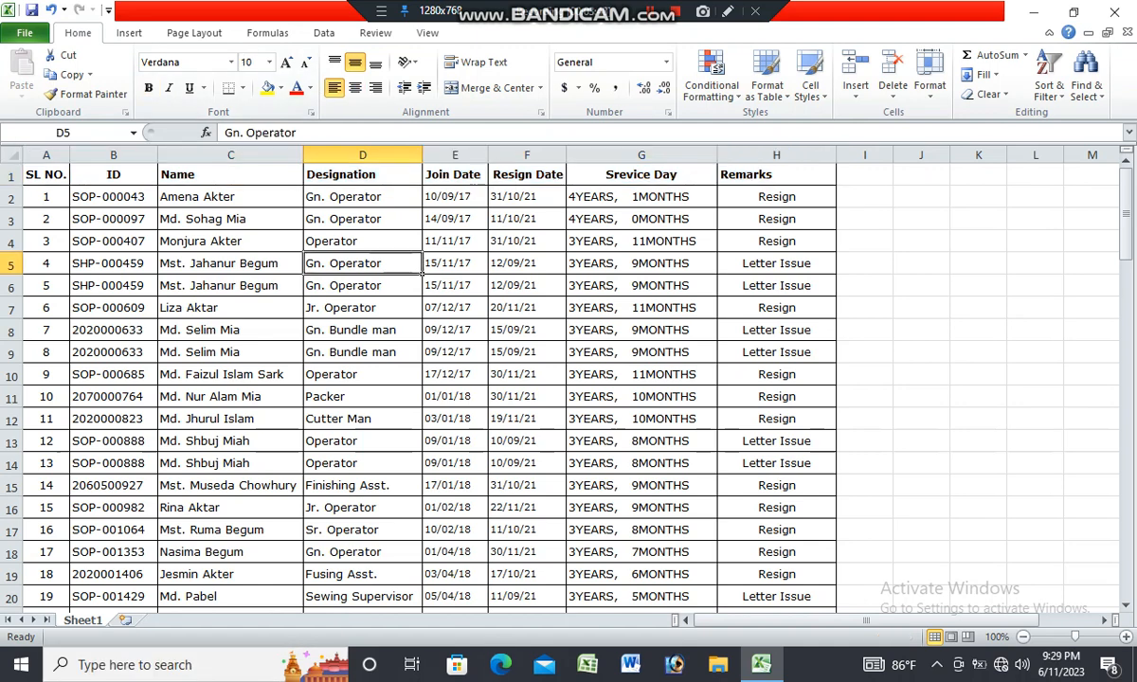
- Italicize the header row, A1 through H1
scroll(530, 379, "down", 5)
scroll(531, 379, "up", 5)
scroll(530, 379, "down", 3)
scroll(530, 379, "up", 3)
left_click_drag(45, 174, 777, 174)
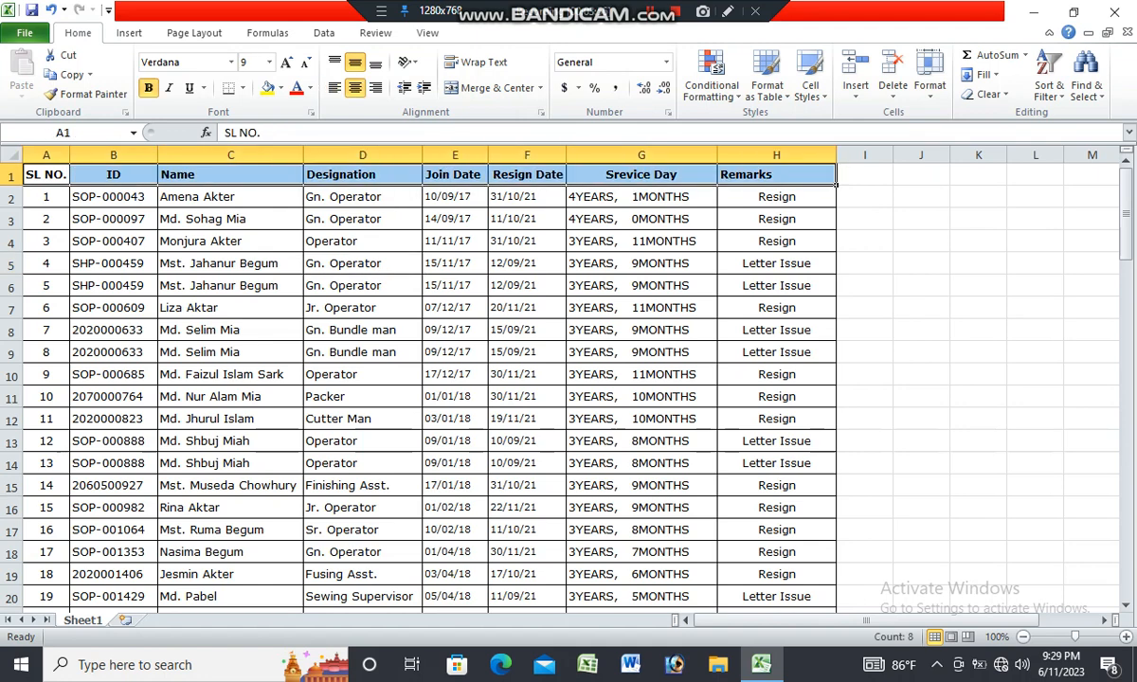
key("ctrl+i")
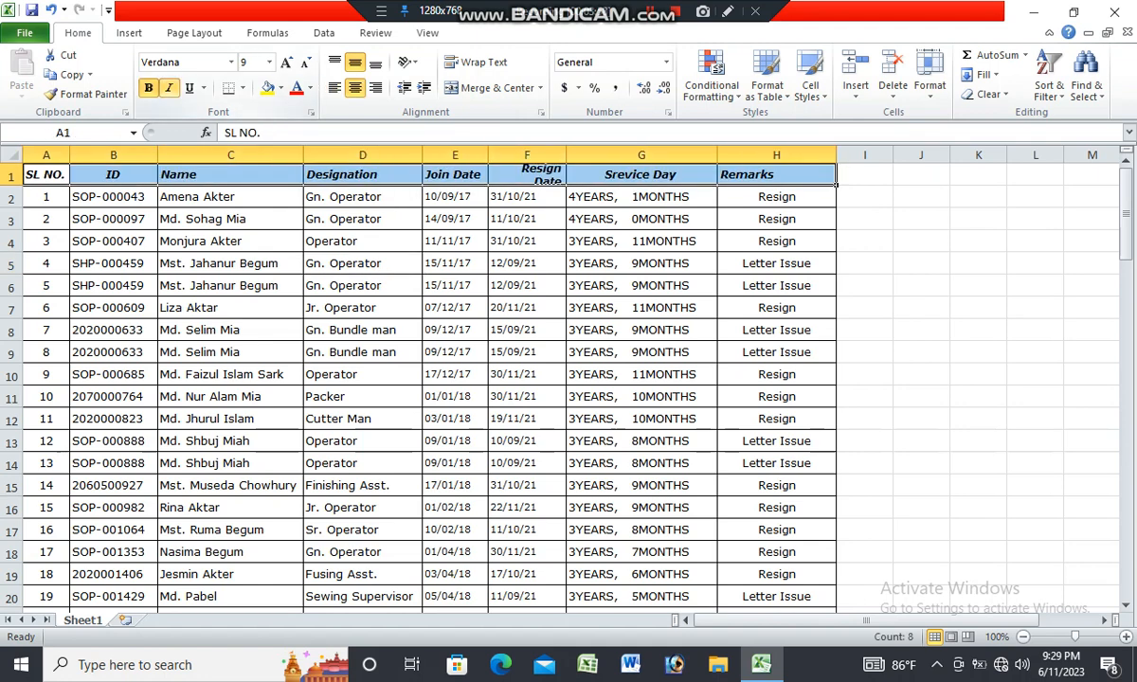
left_click(230, 285)
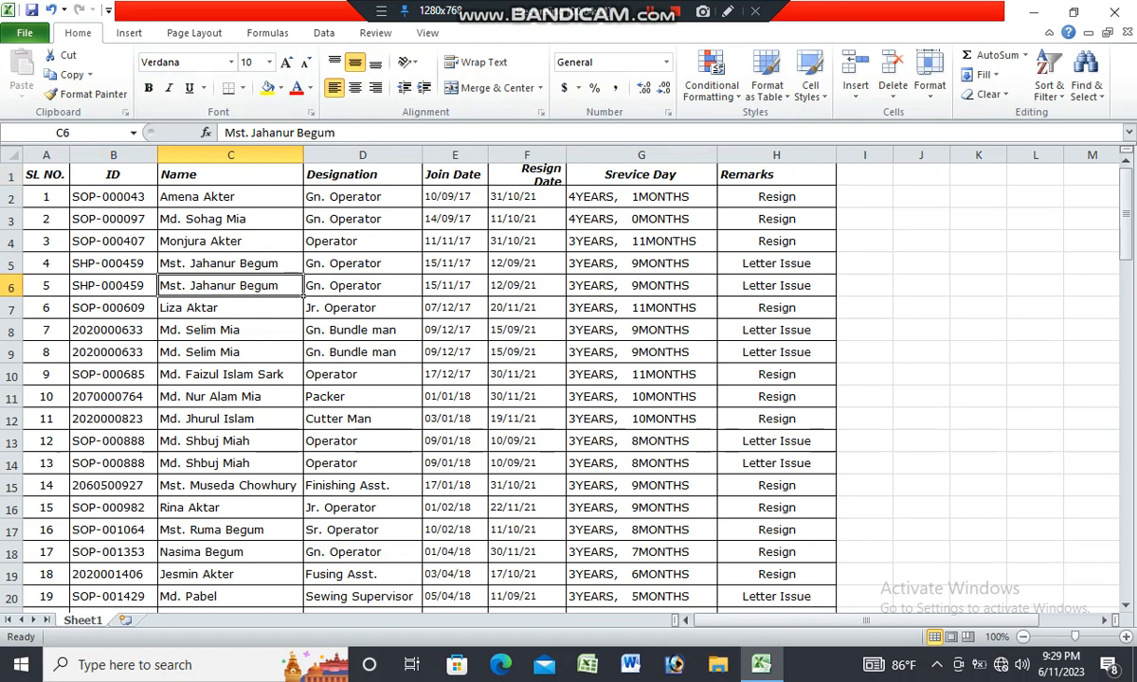
- Remove the italics from the header row, A1 through H1
left_click_drag(43, 174, 837, 180)
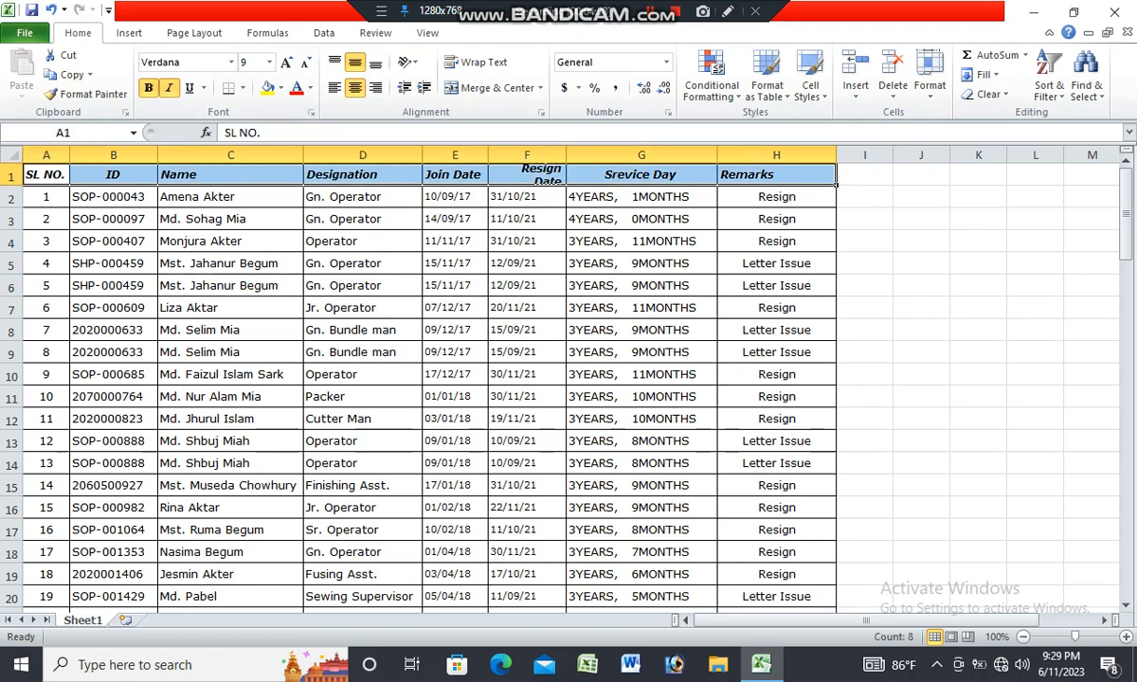
left_click(168, 87)
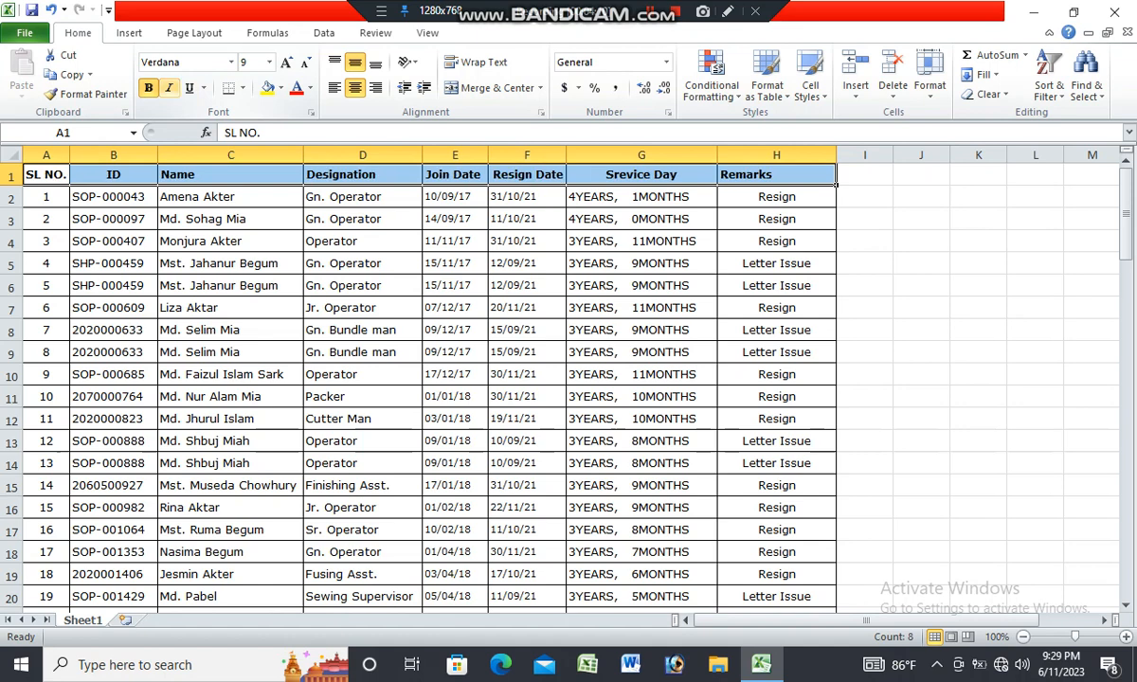
left_click(363, 241)
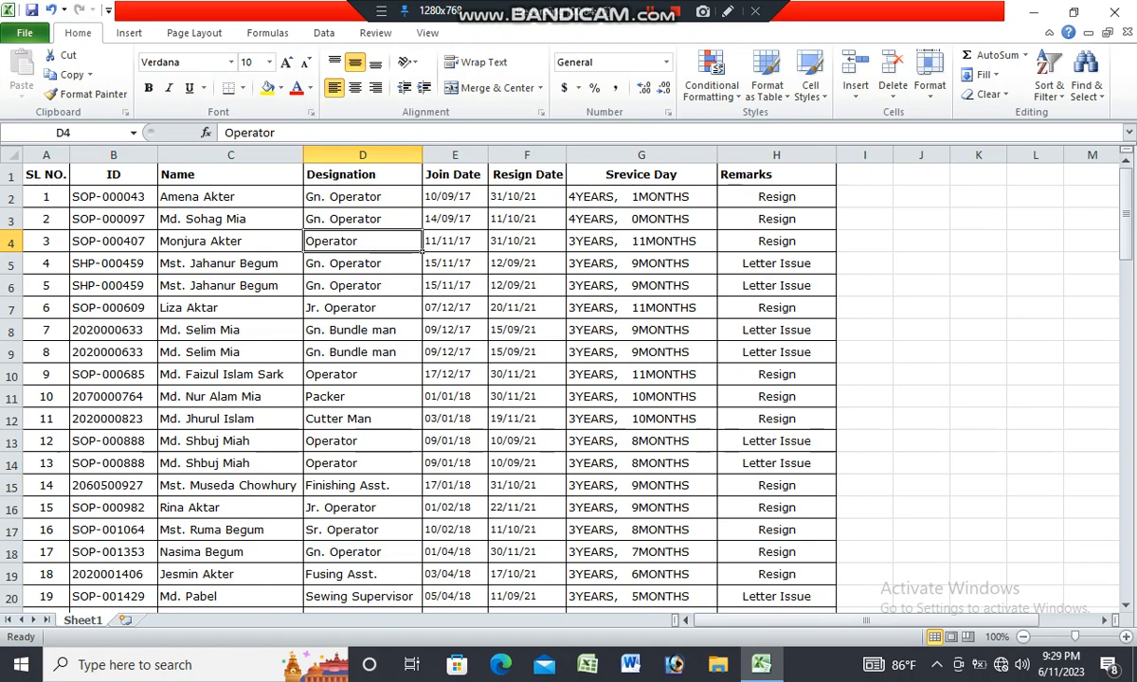
left_click(231, 240)
left_click(231, 219)
left_click(231, 330)
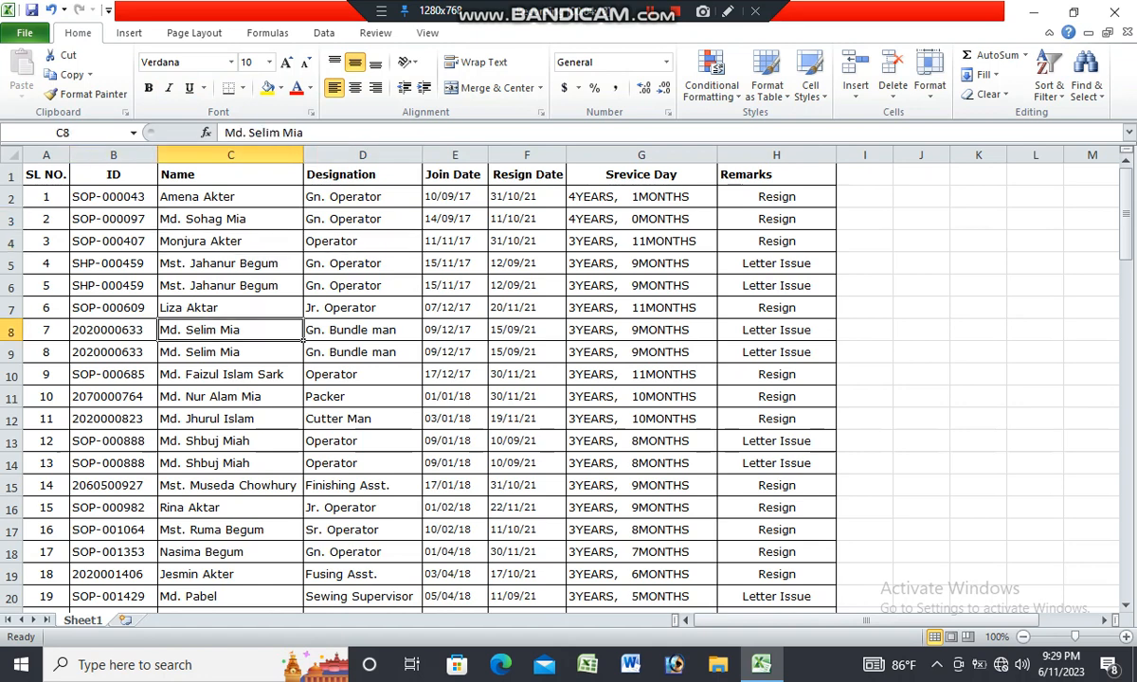
left_click(230, 419)
left_click(231, 308)
left_click(230, 263)
left_click(230, 240)
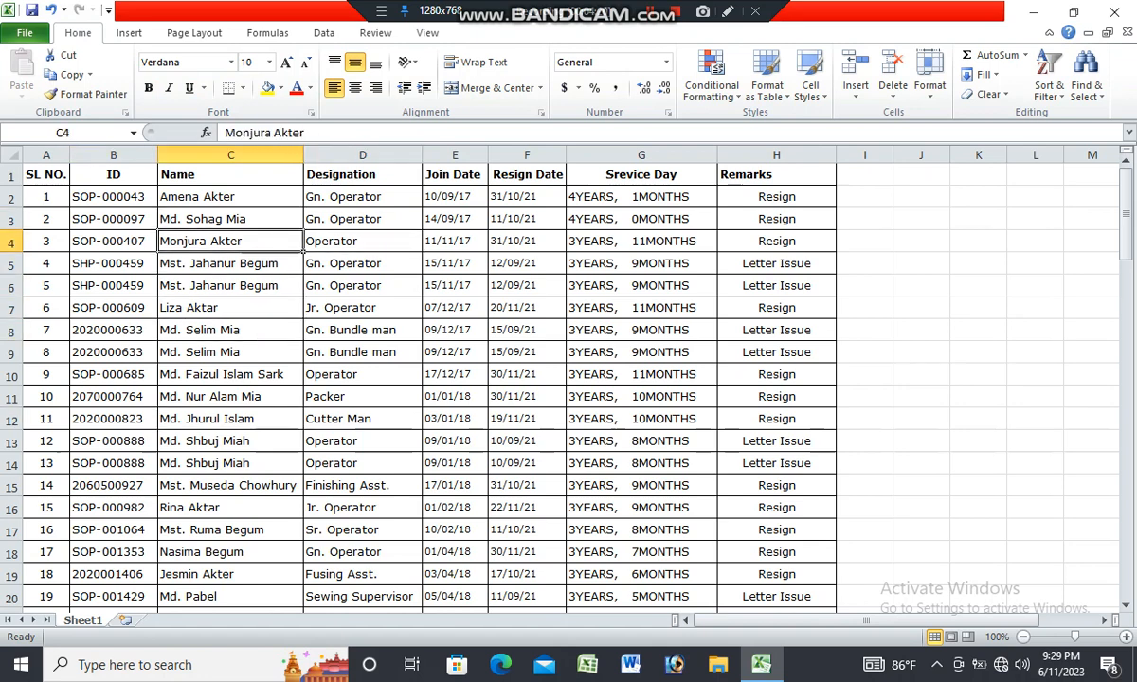
left_click(114, 241)
left_click(114, 352)
left_click(114, 419)
left_click(641, 330)
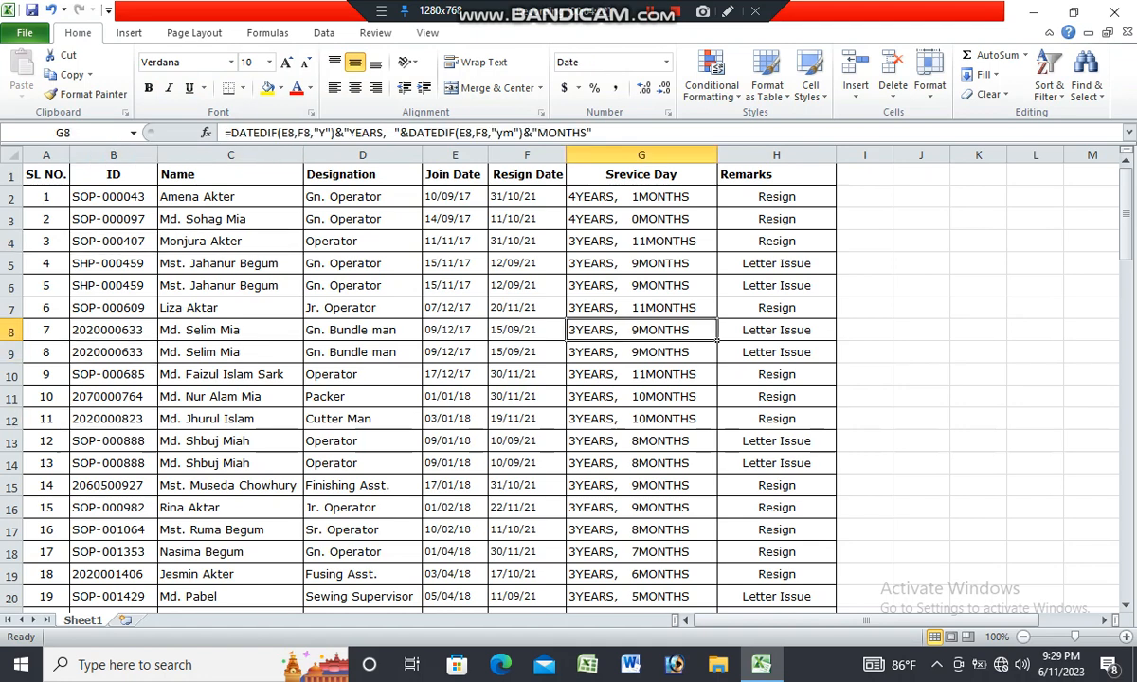
left_click(641, 285)
left_click(641, 240)
left_click(642, 397)
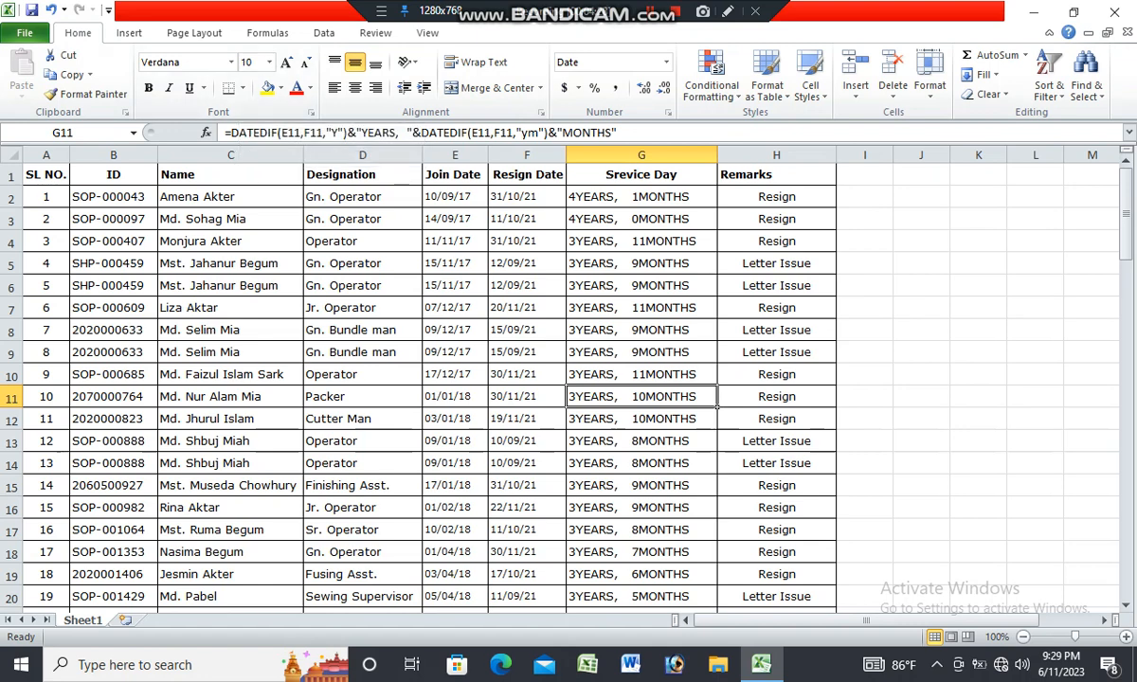
left_click(113, 242)
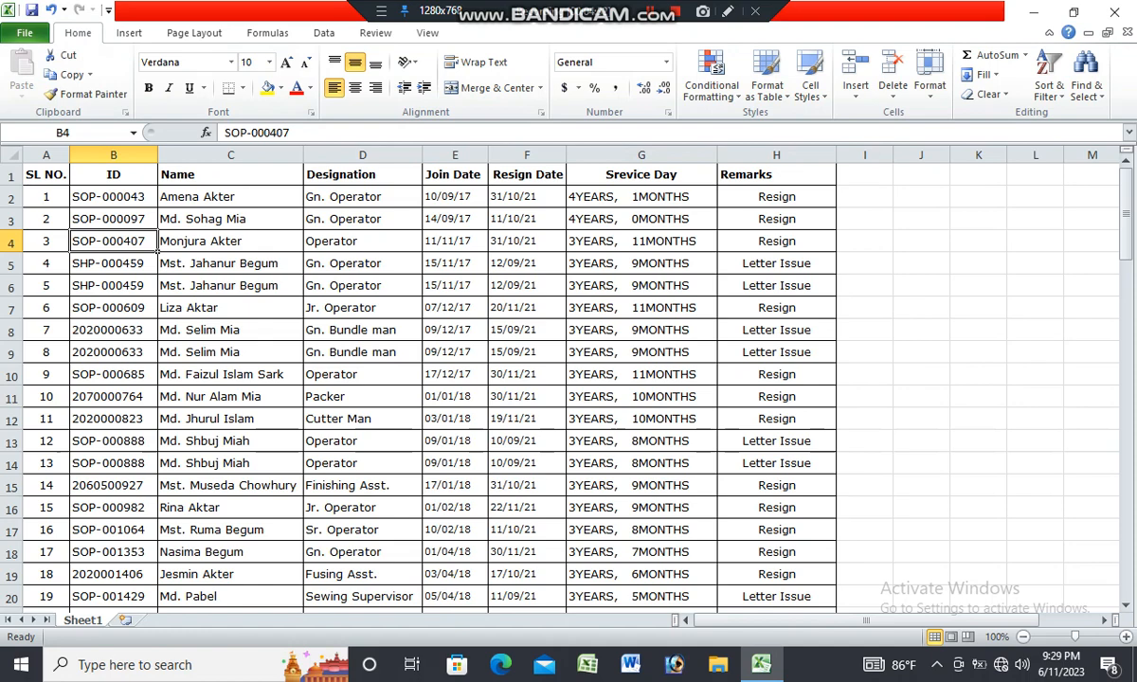
- Set the font size of the whole table, A1 through H31, to 11
left_click_drag(45, 174, 833, 561)
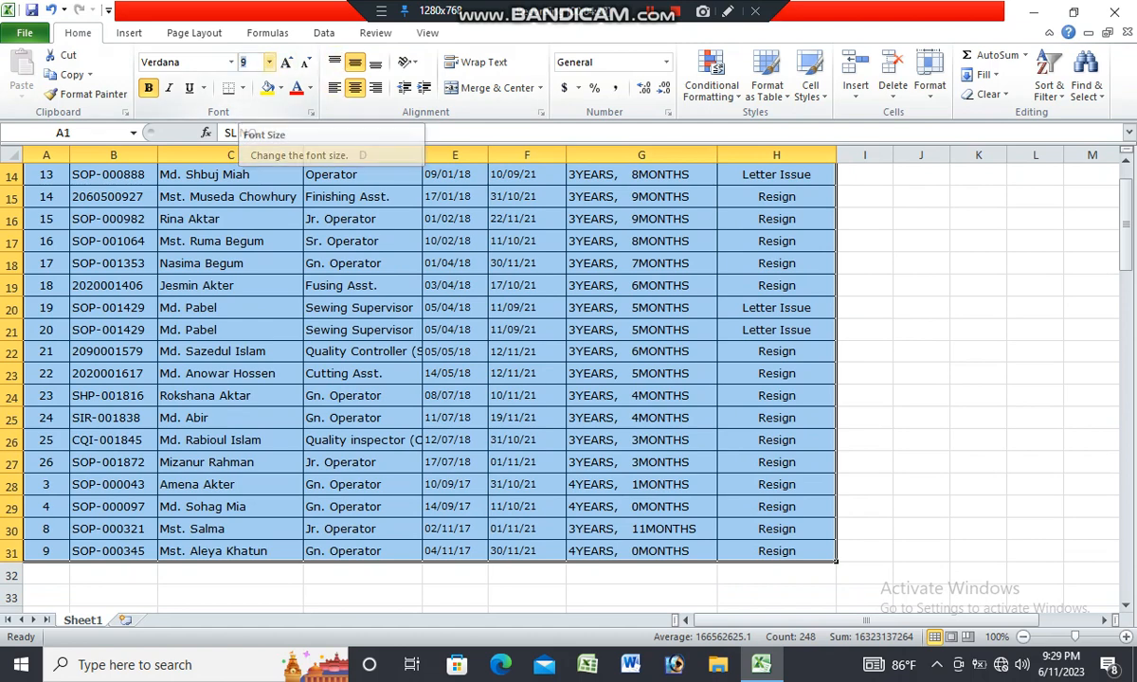
left_click(245, 62)
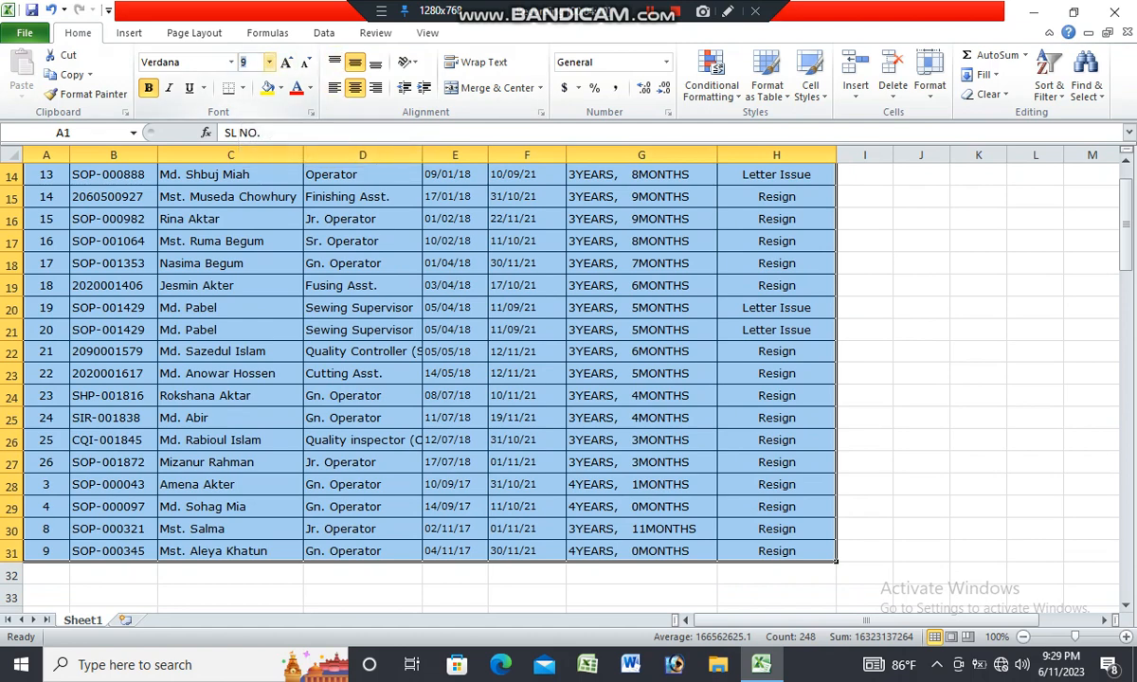
type("11")
key("Return")
left_click(527, 264)
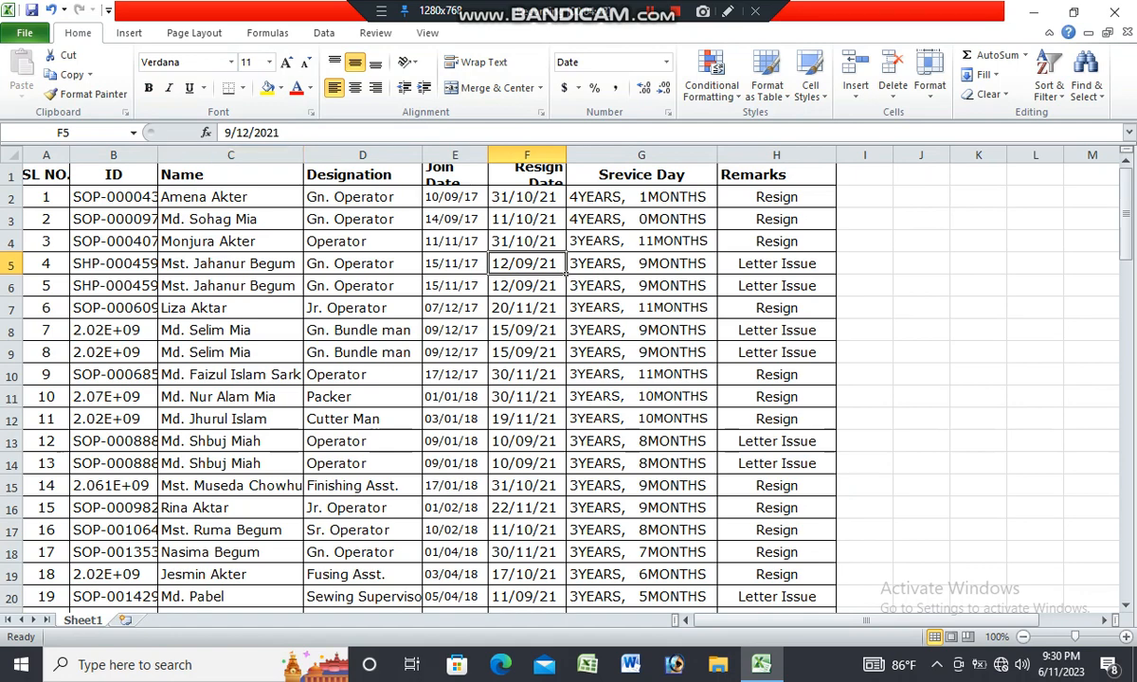
- Auto-fit the ID column to its contents and widen the Join Date and Resign Date columns so their headers fit on one line
double_click(157, 155)
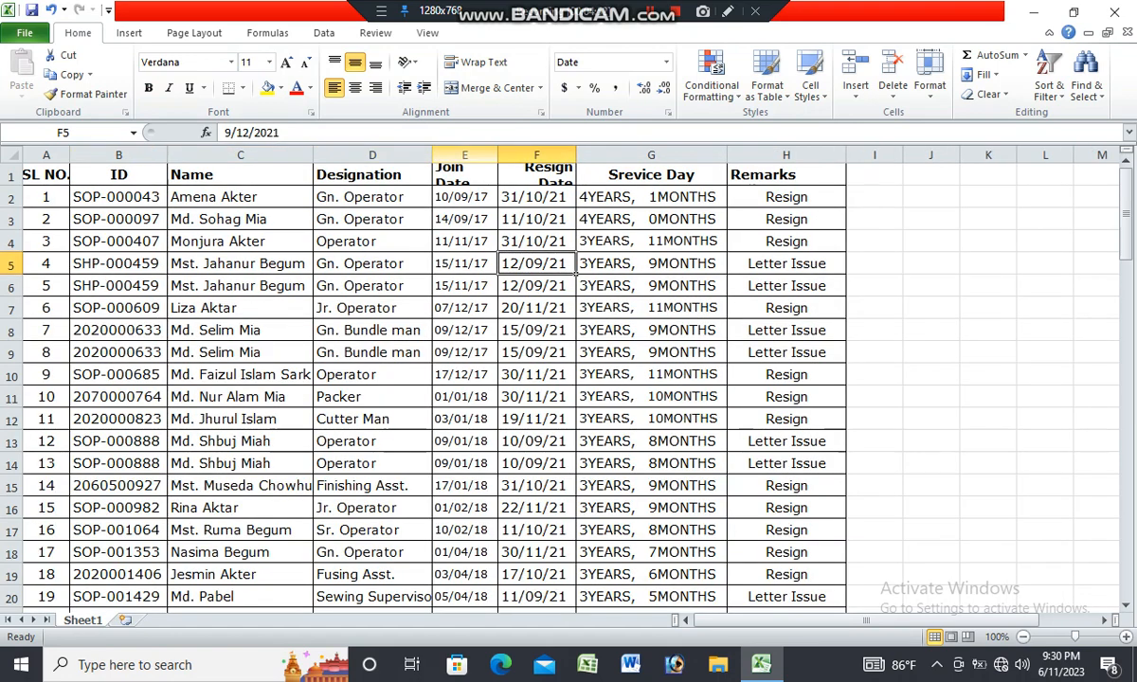
left_click_drag(498, 154, 526, 155)
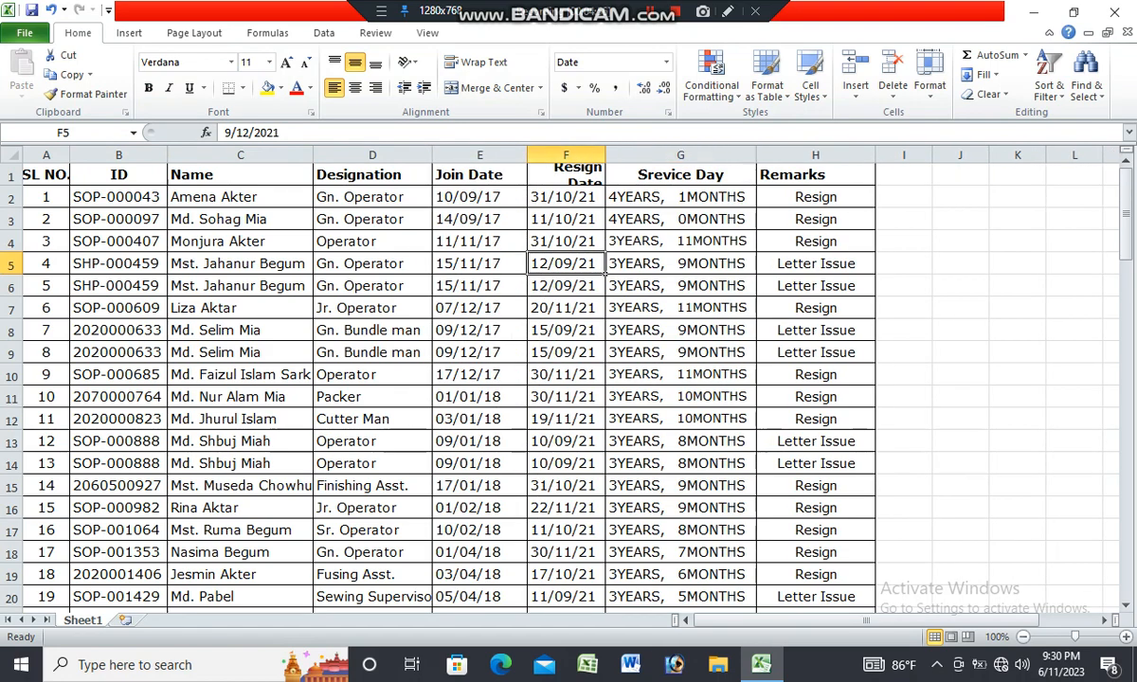
left_click_drag(604, 155, 628, 155)
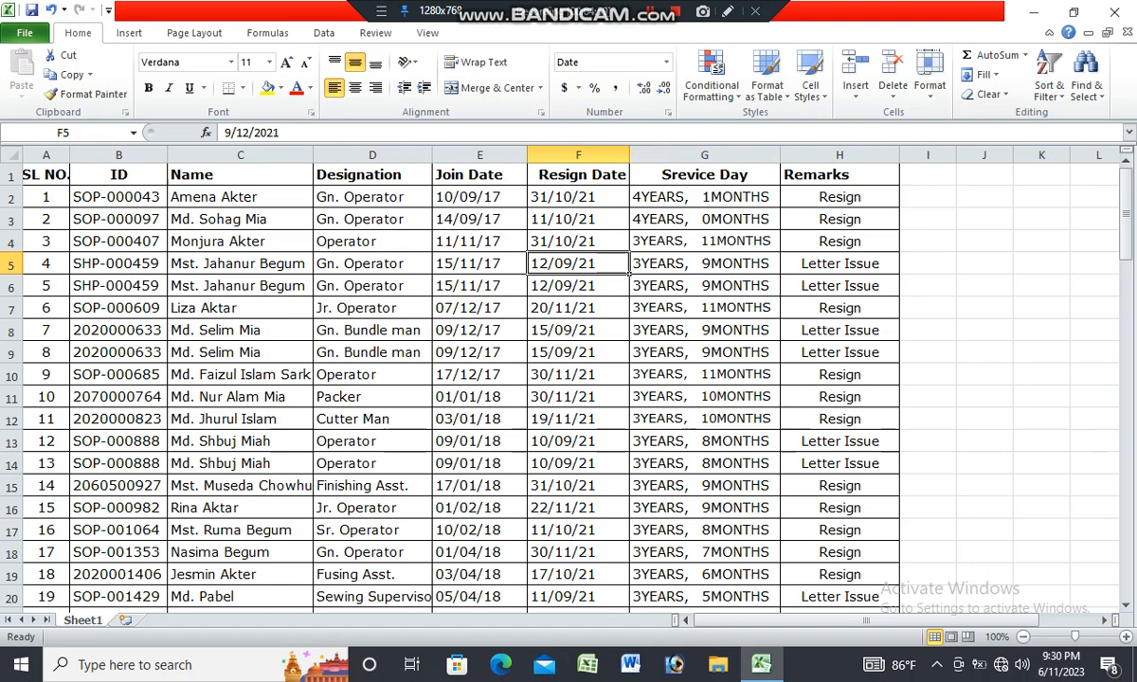
left_click(118, 286)
left_click(118, 219)
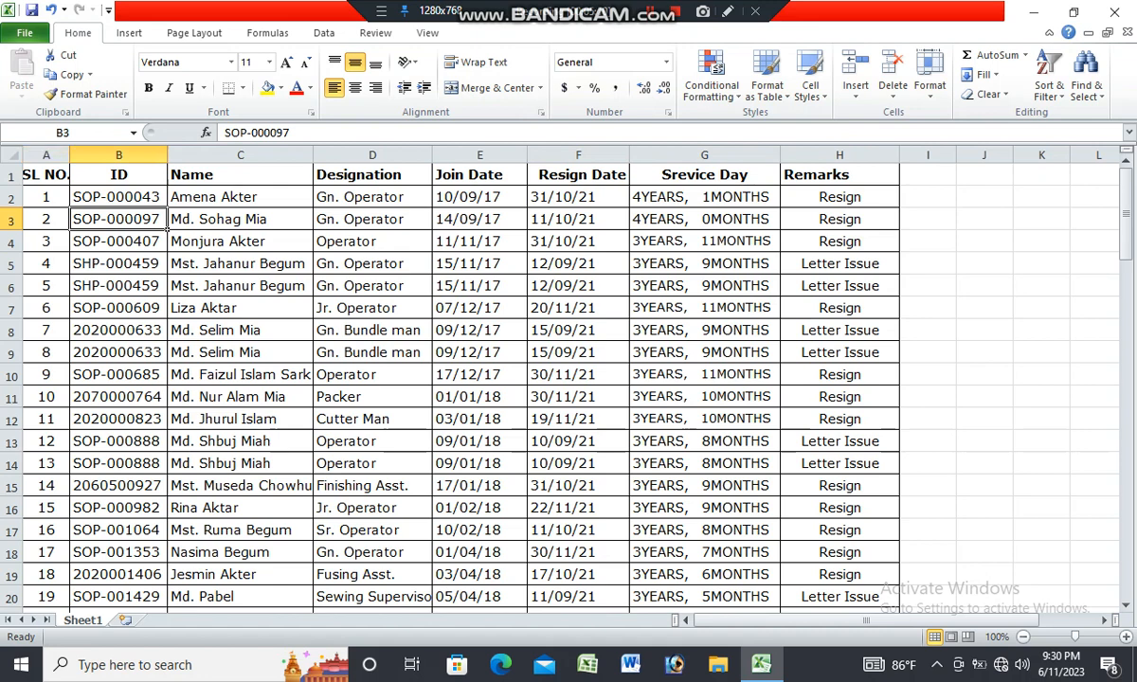
left_click(69, 154)
left_click(118, 242)
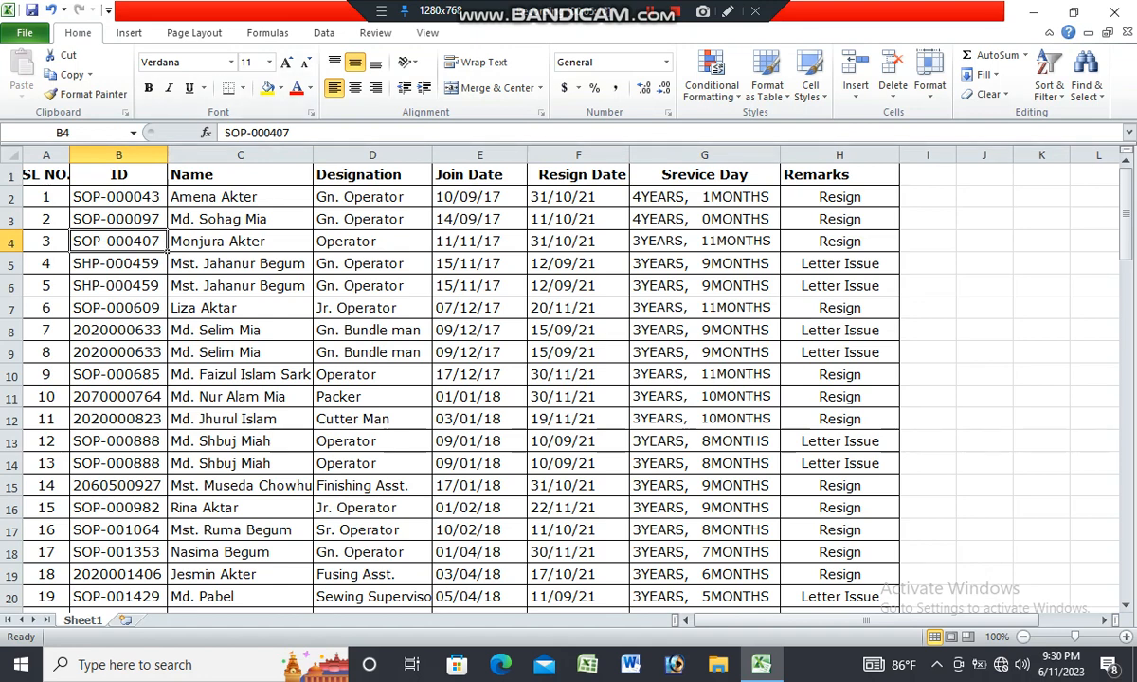
left_click(249, 63)
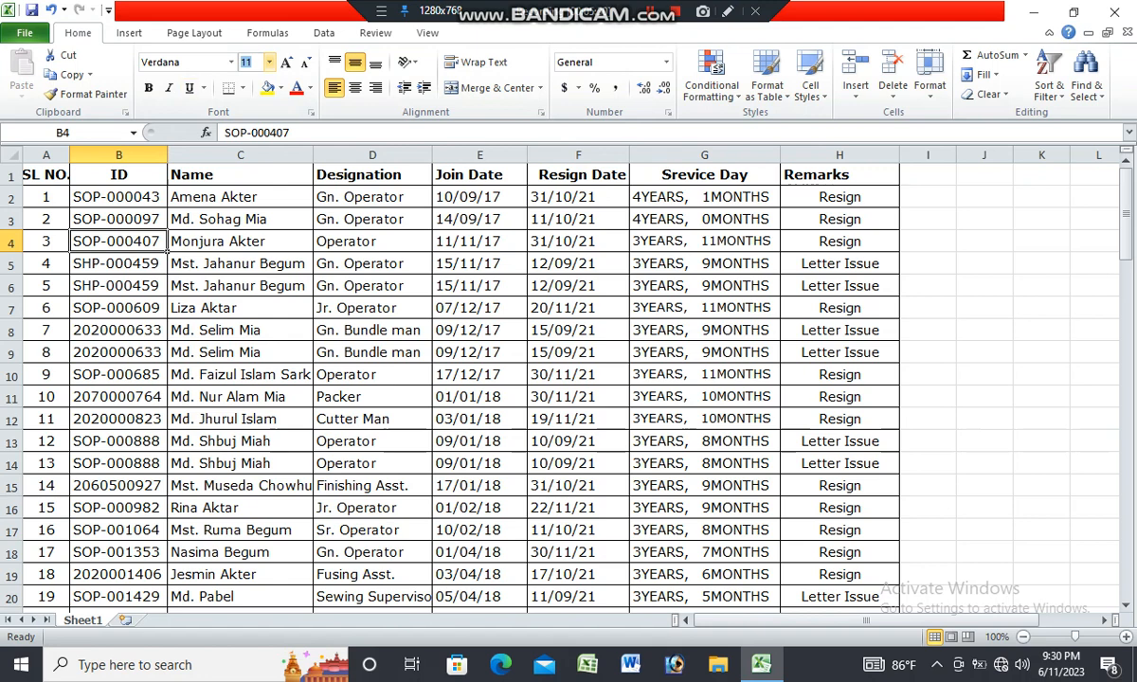
key("Tab")
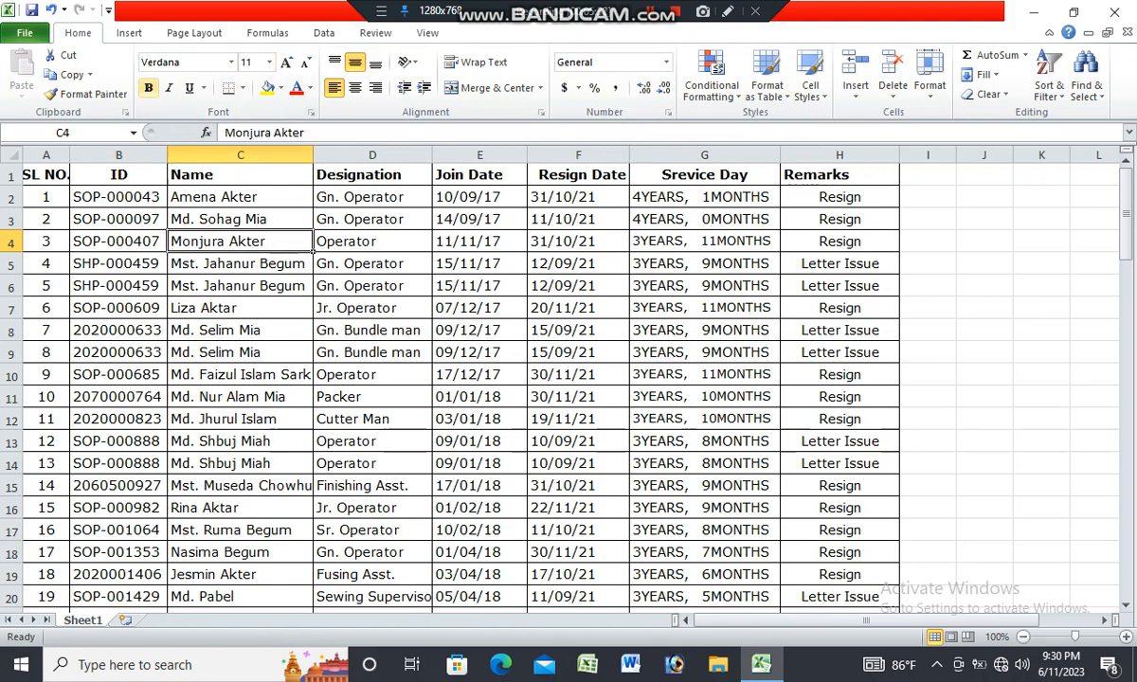
key("Return")
key("Tab")
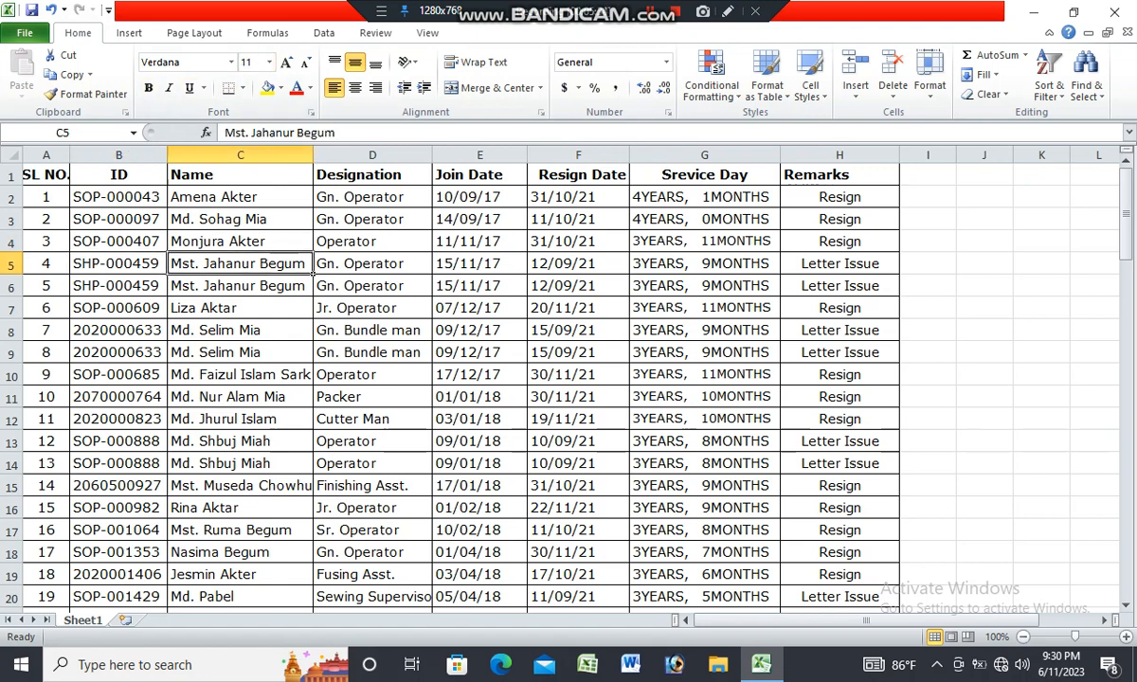
left_click(231, 62)
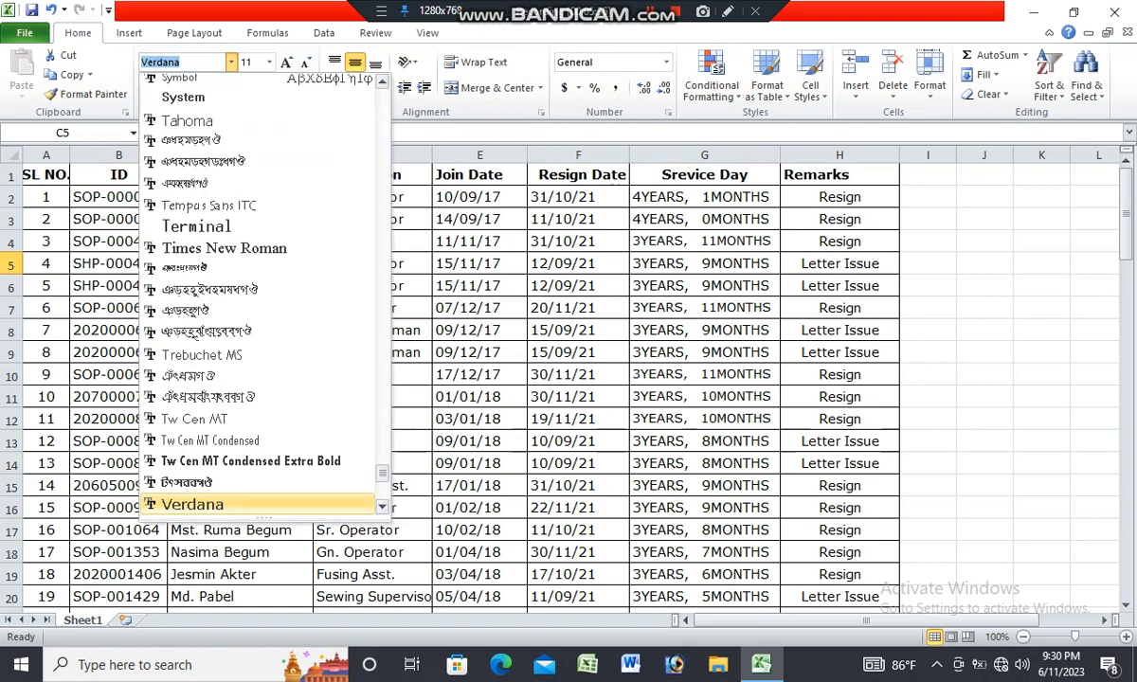
key("Escape")
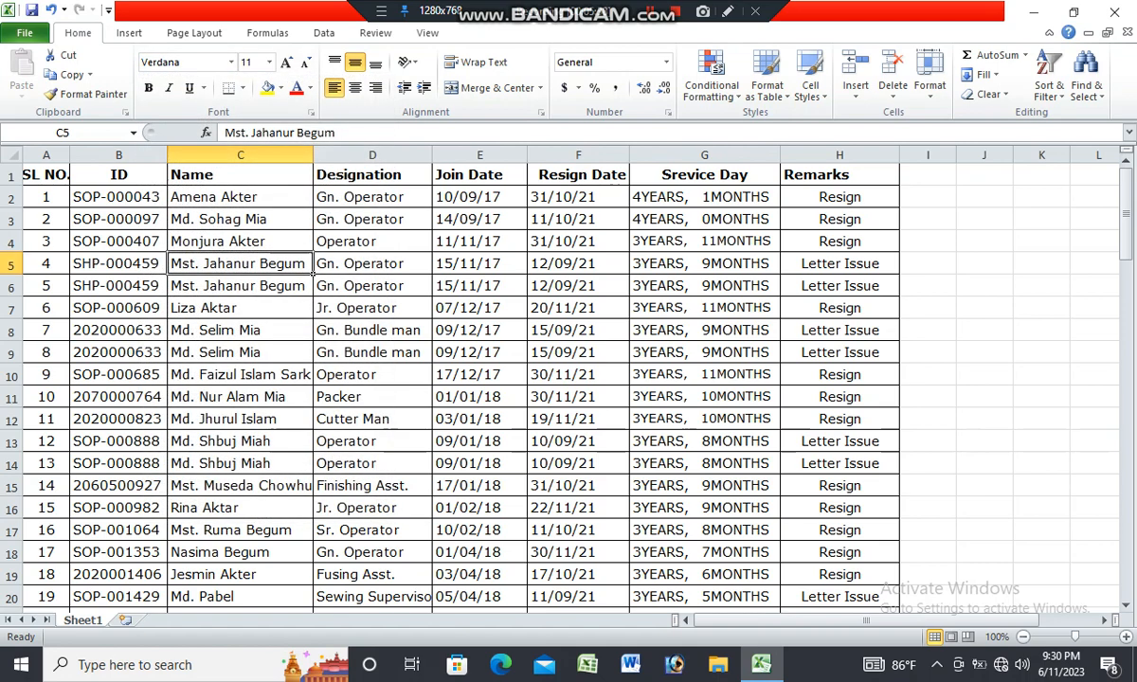
key("Return")
key("Down")
key("Down")
key("Down")
key("Down")
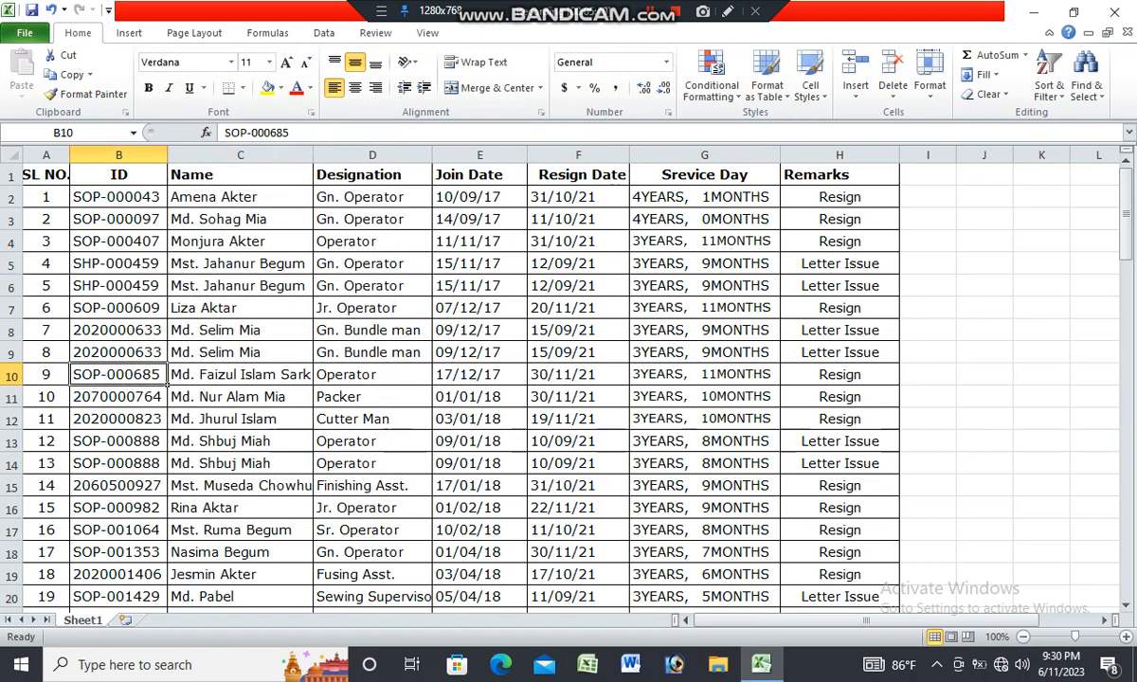
left_click(269, 62)
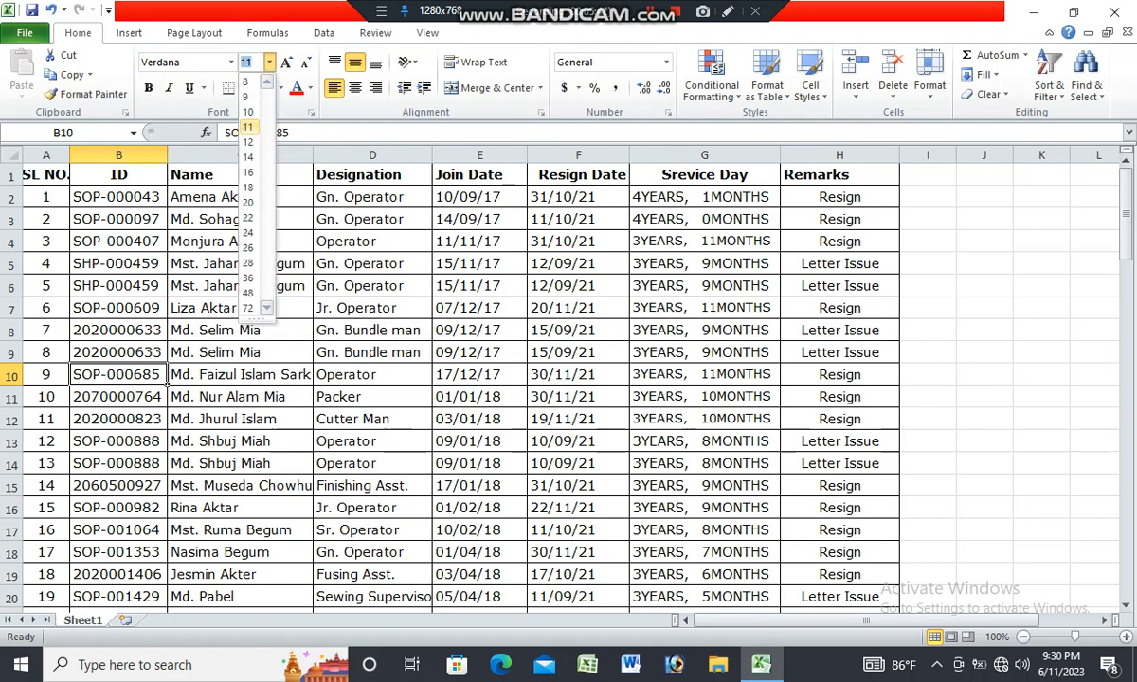
left_click(372, 307)
left_click(372, 264)
left_click(239, 352)
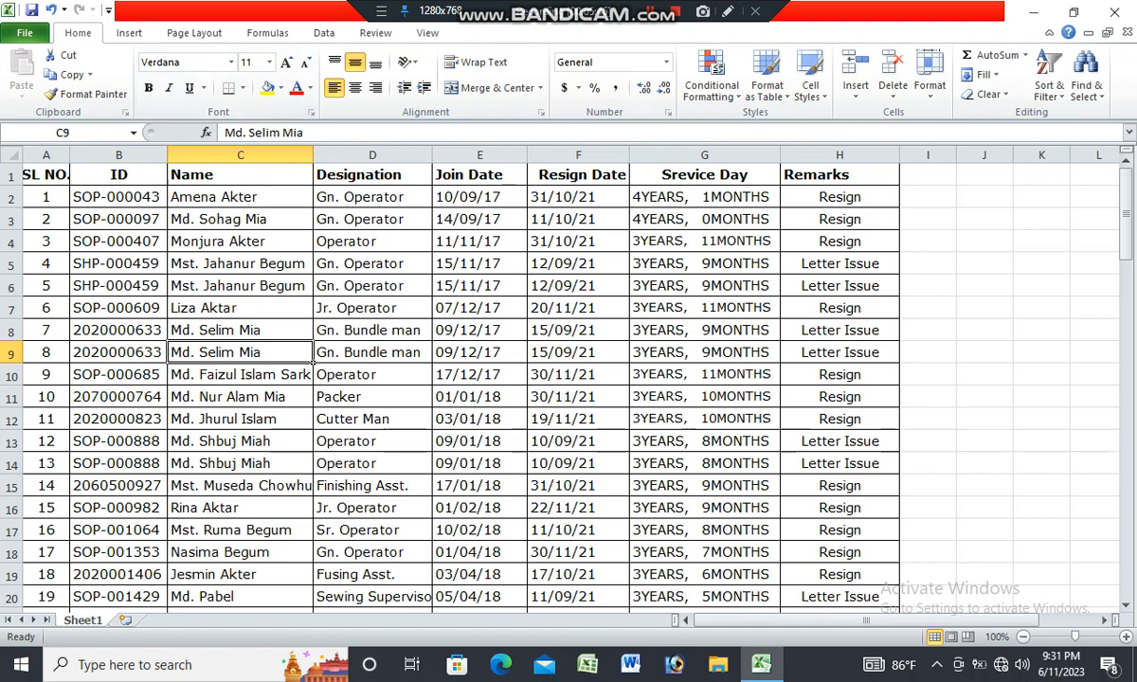
- Apply italics to all header cells from SL NO. to Remarks
left_click_drag(46, 175, 838, 174)
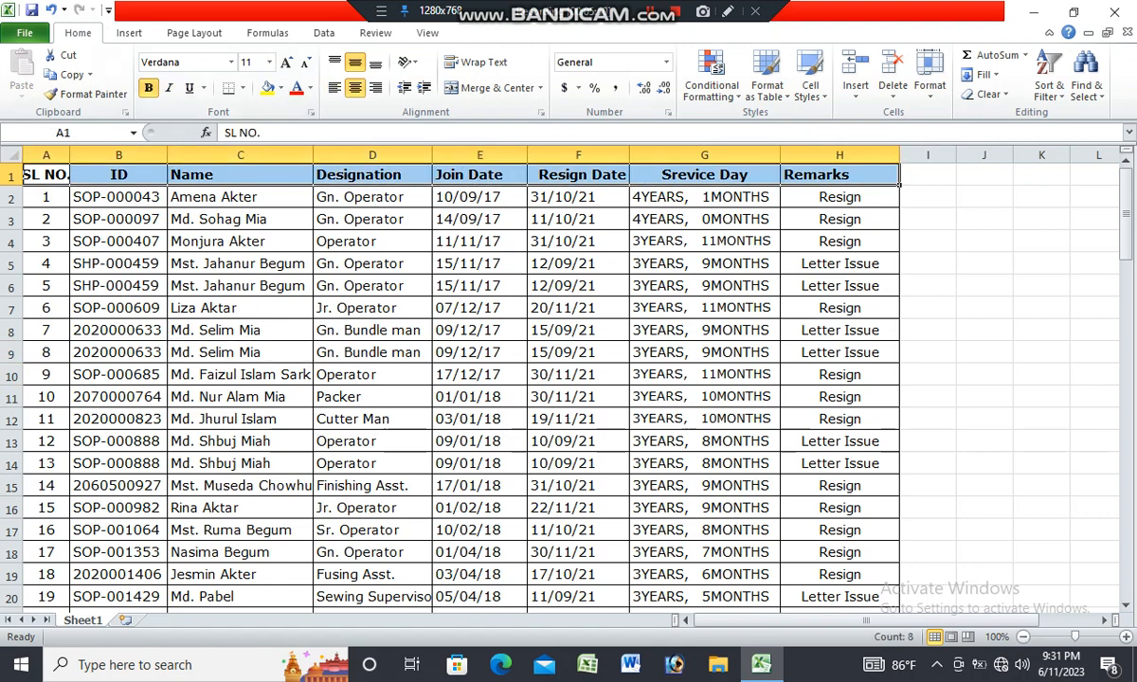
scroll(461, 379, "down", 2)
scroll(460, 379, "up", 2)
left_click(169, 87)
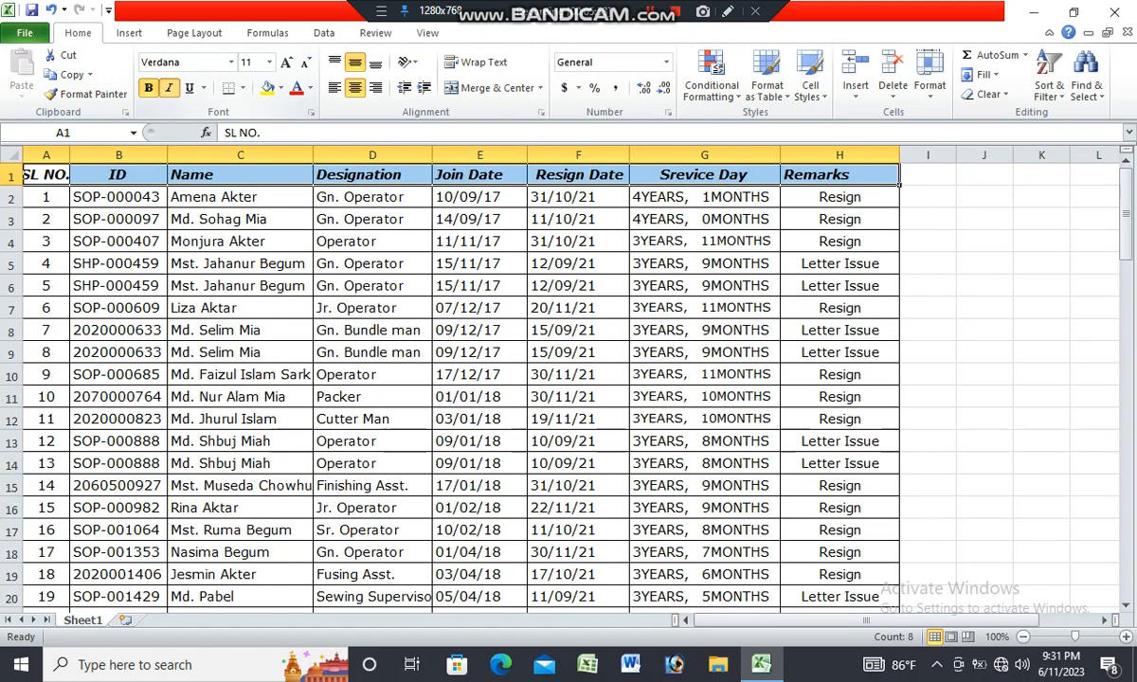
- Remove the italics from the header row, A1 through H1
left_click(169, 87)
left_click(240, 241)
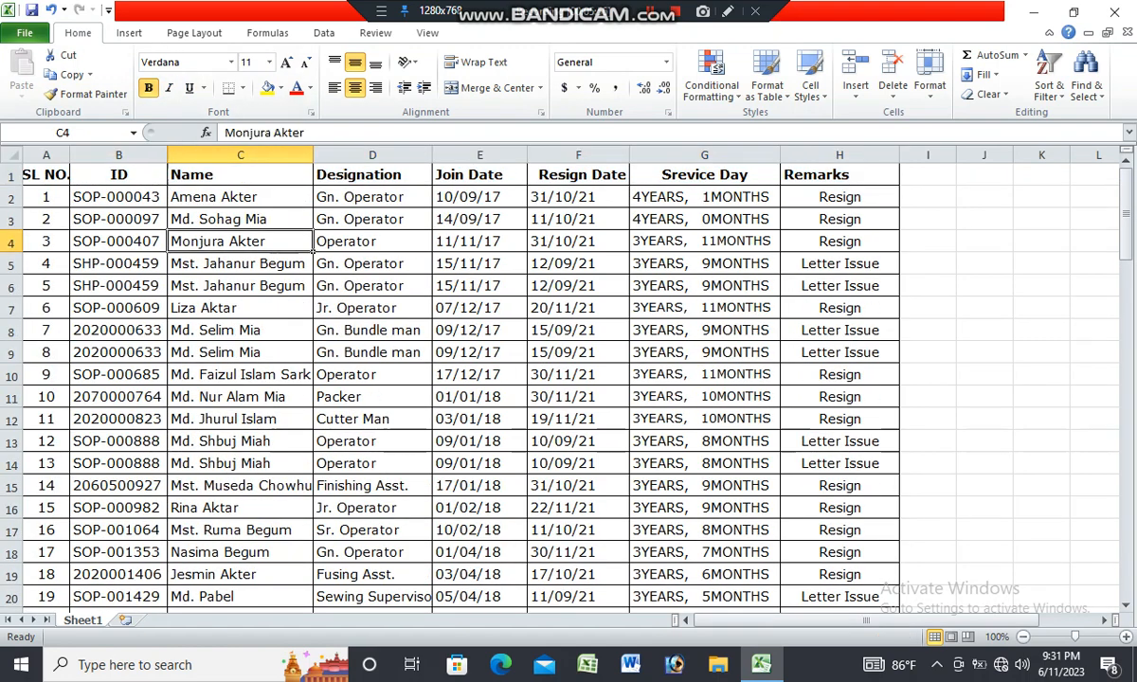
- Underline all header cells from SL NO. to Remarks
left_click_drag(33, 174, 898, 184)
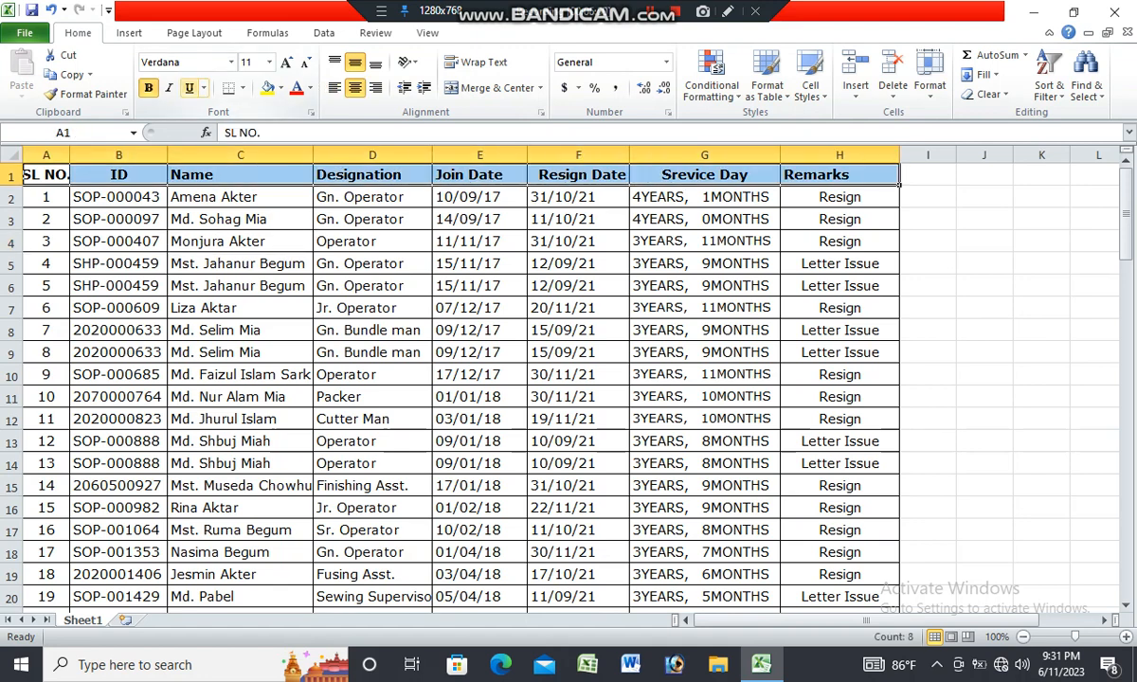
left_click(189, 88)
left_click(373, 285)
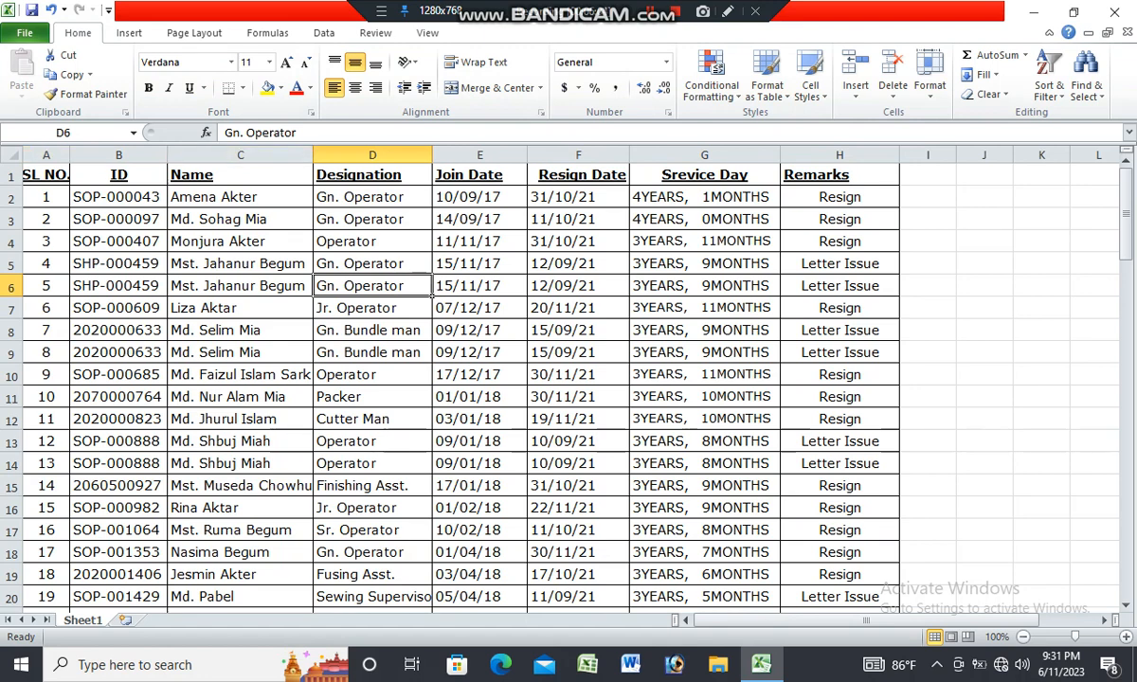
- Remove the underline from the header row, A1 through H1
left_click_drag(43, 175, 876, 178)
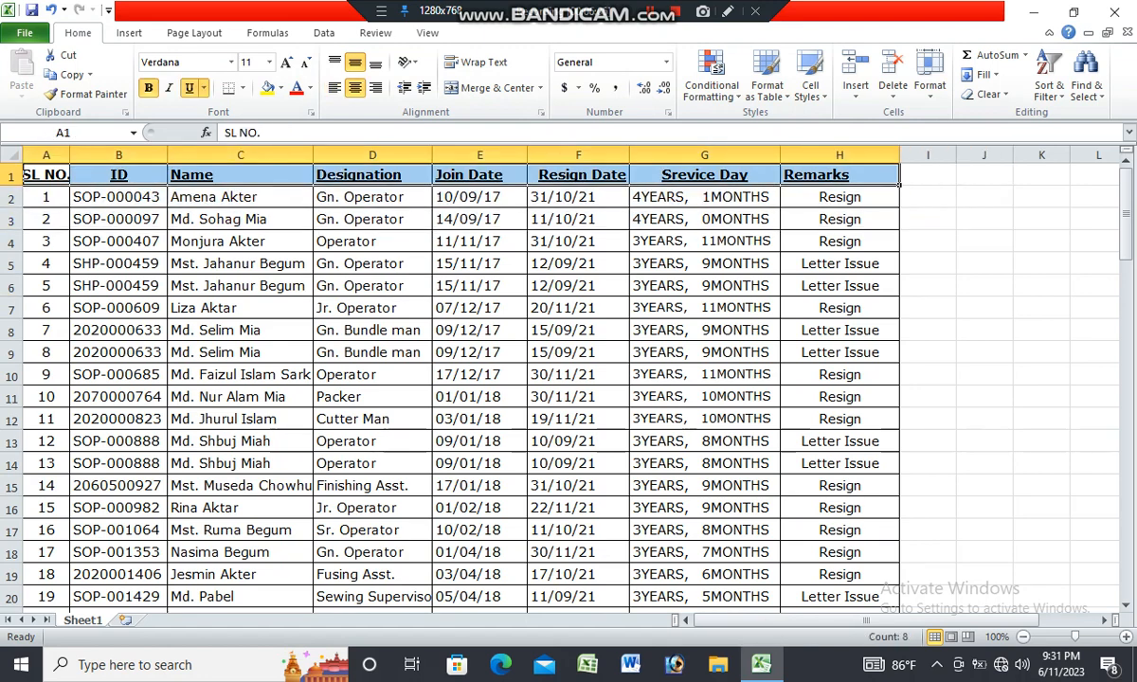
left_click(190, 87)
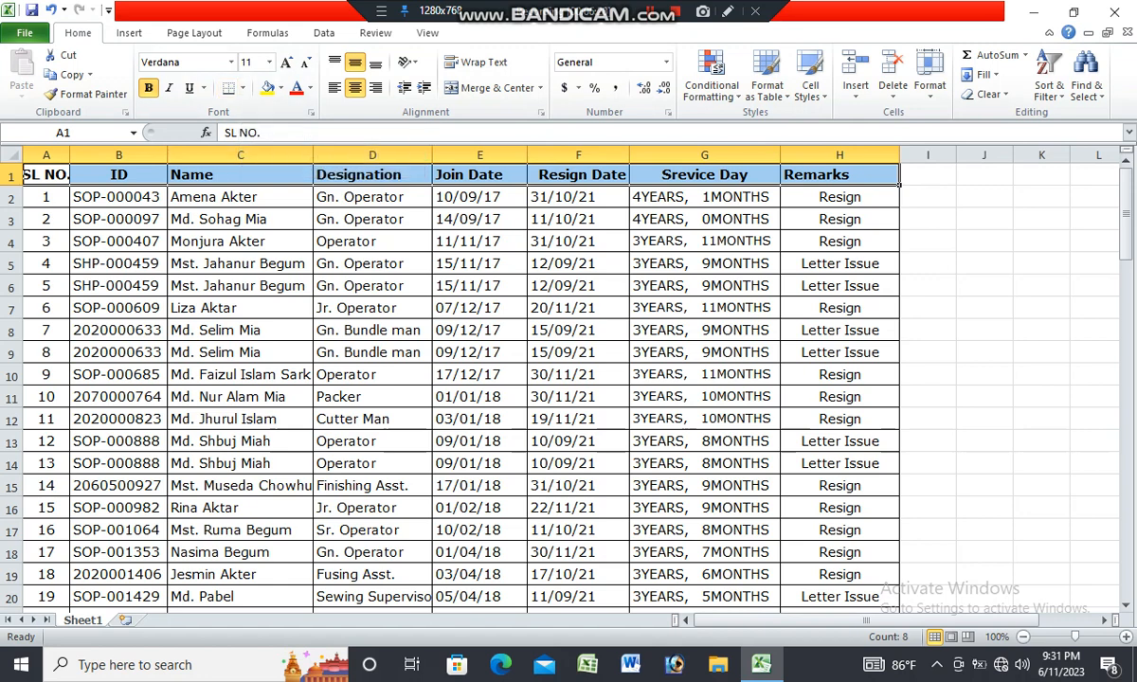
left_click(240, 242)
- Remove all borders from the whole table, A1 through H31, and look over the borderless rows
left_click_drag(45, 174, 899, 585)
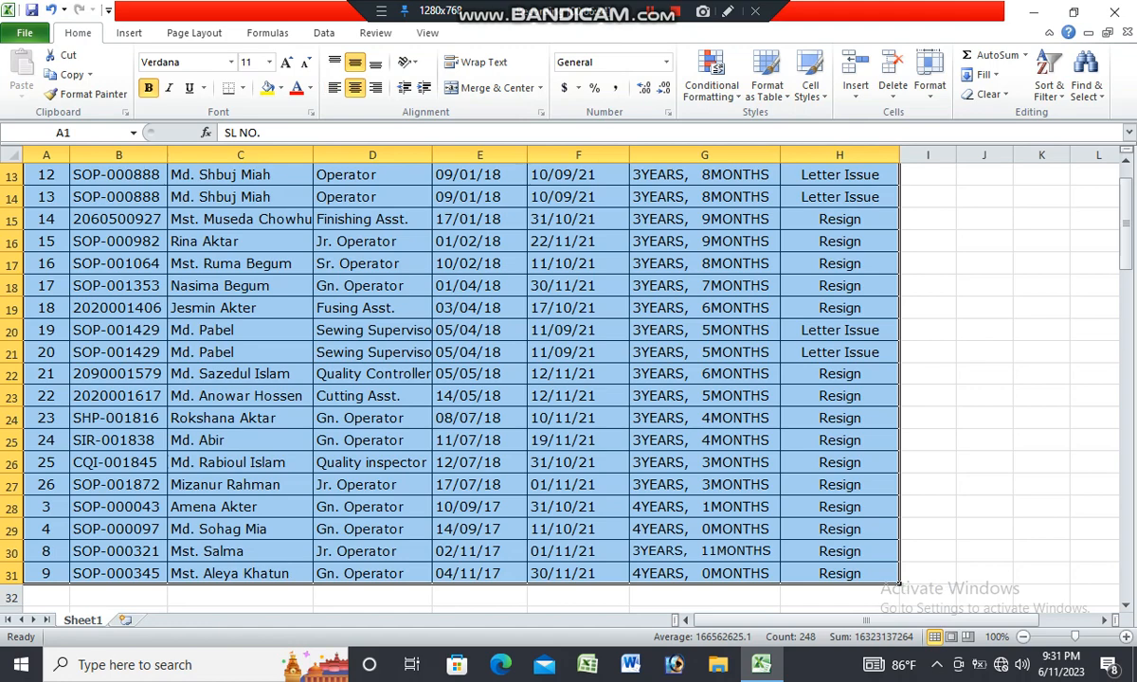
scroll(899, 585, "up", 4)
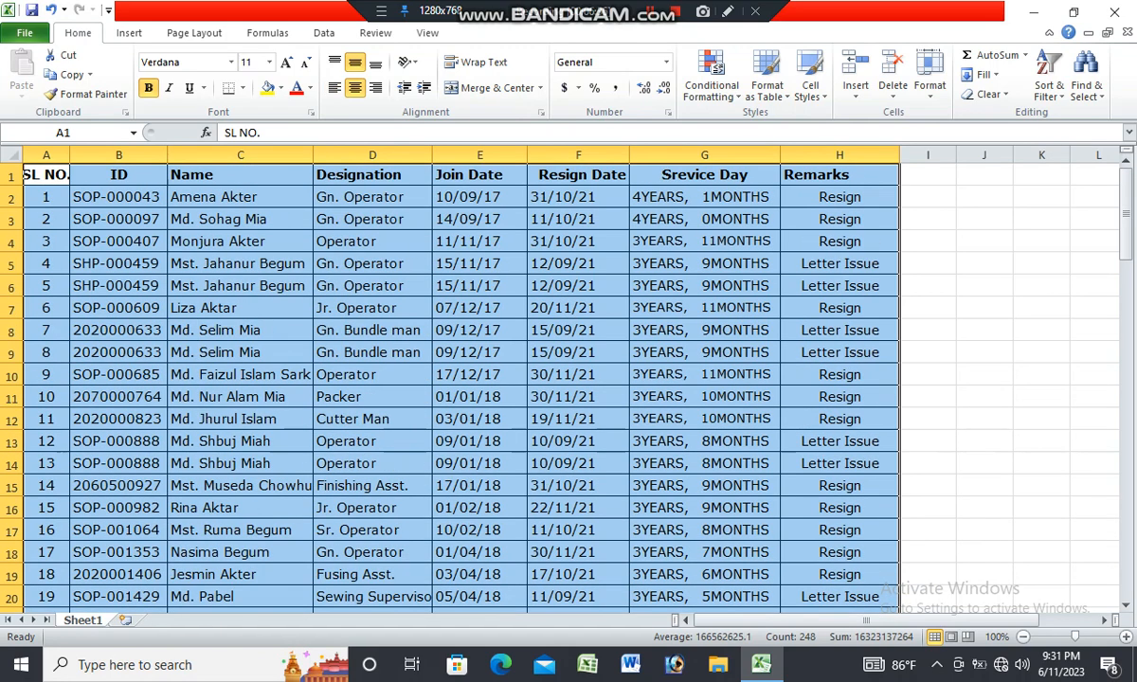
left_click(242, 88)
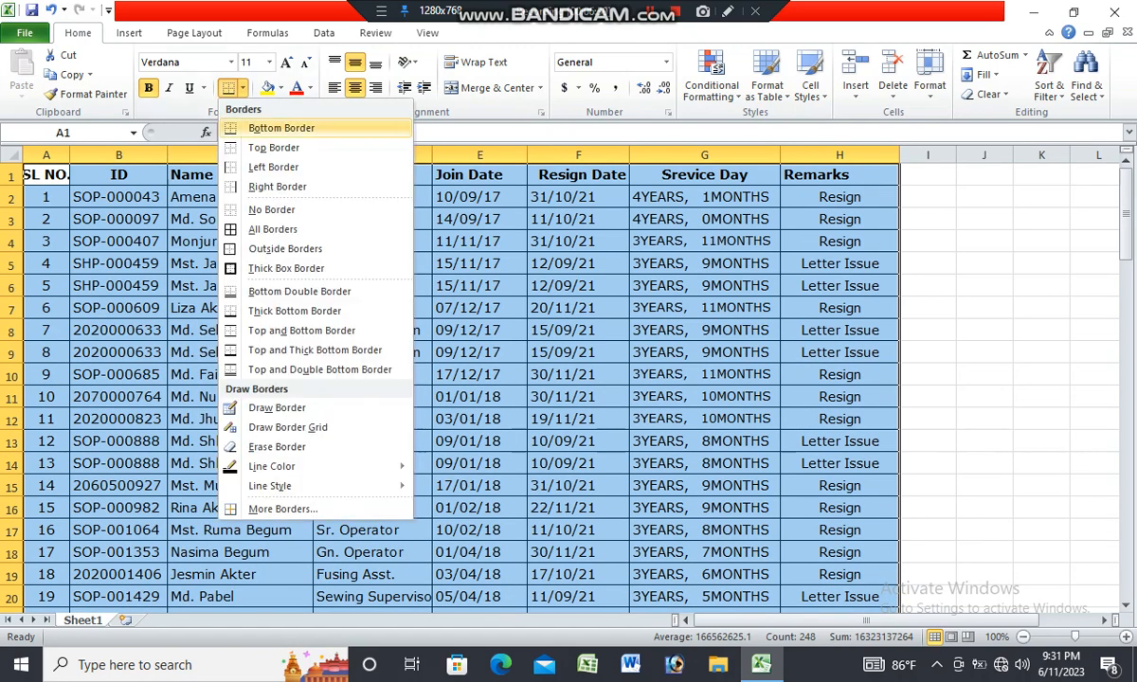
left_click(271, 210)
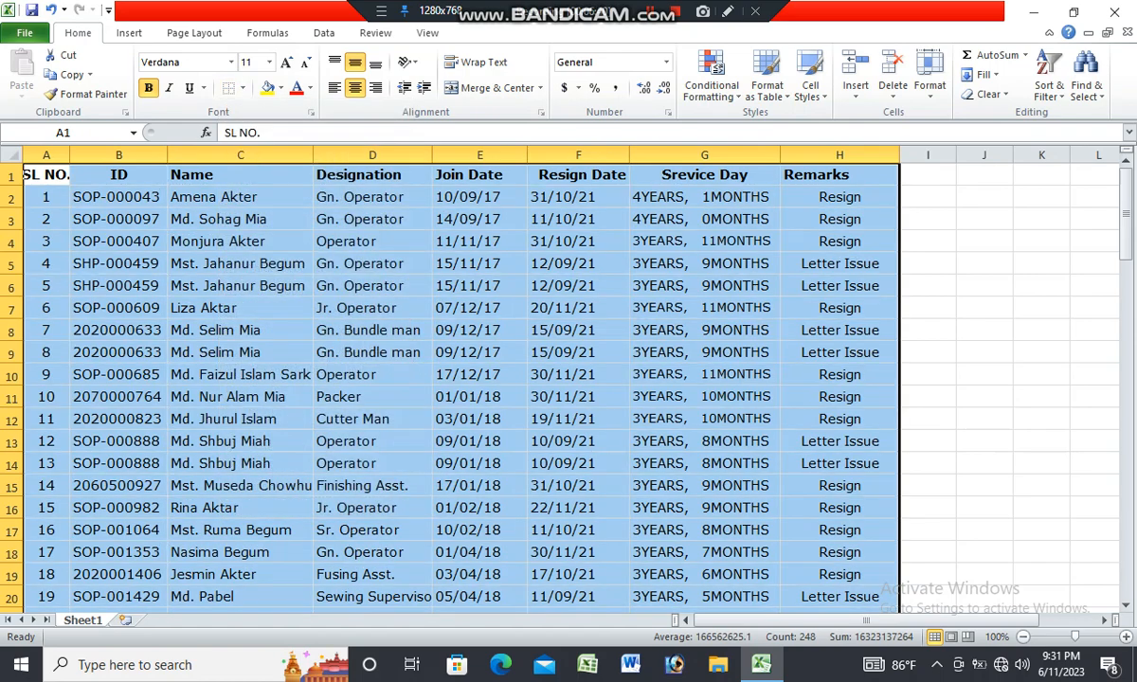
left_click(705, 375)
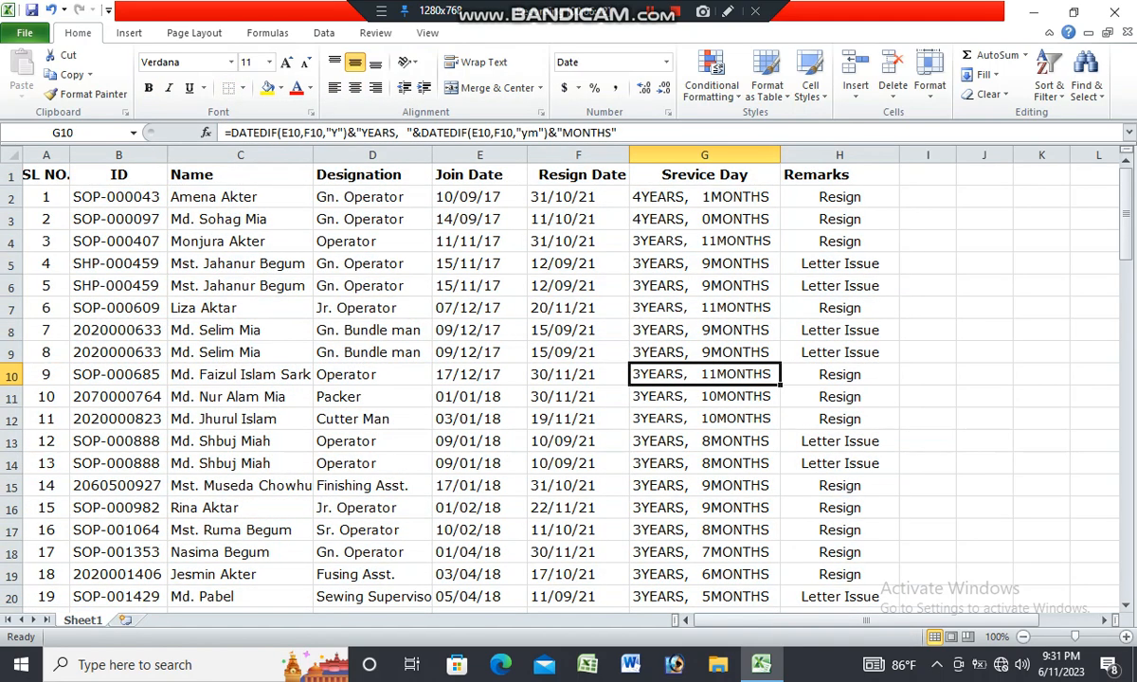
scroll(705, 375, "down", 6)
scroll(705, 375, "up", 6)
- Apply All Borders to the whole table, A1 through H31
left_click_drag(46, 174, 898, 585)
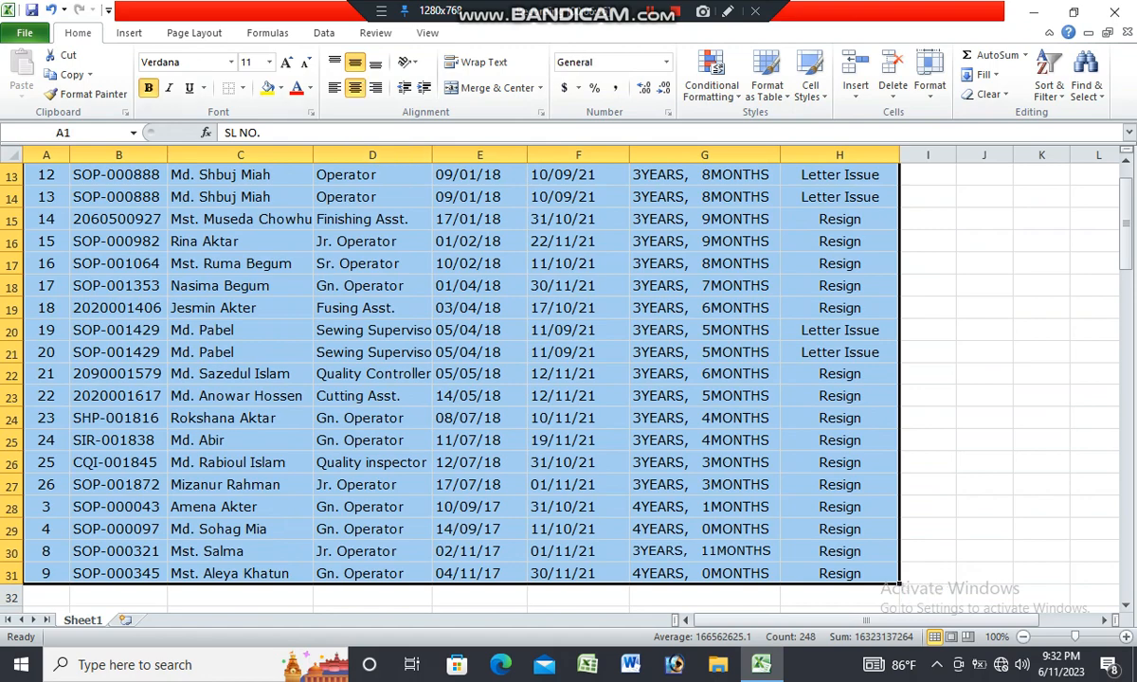
left_click(243, 88)
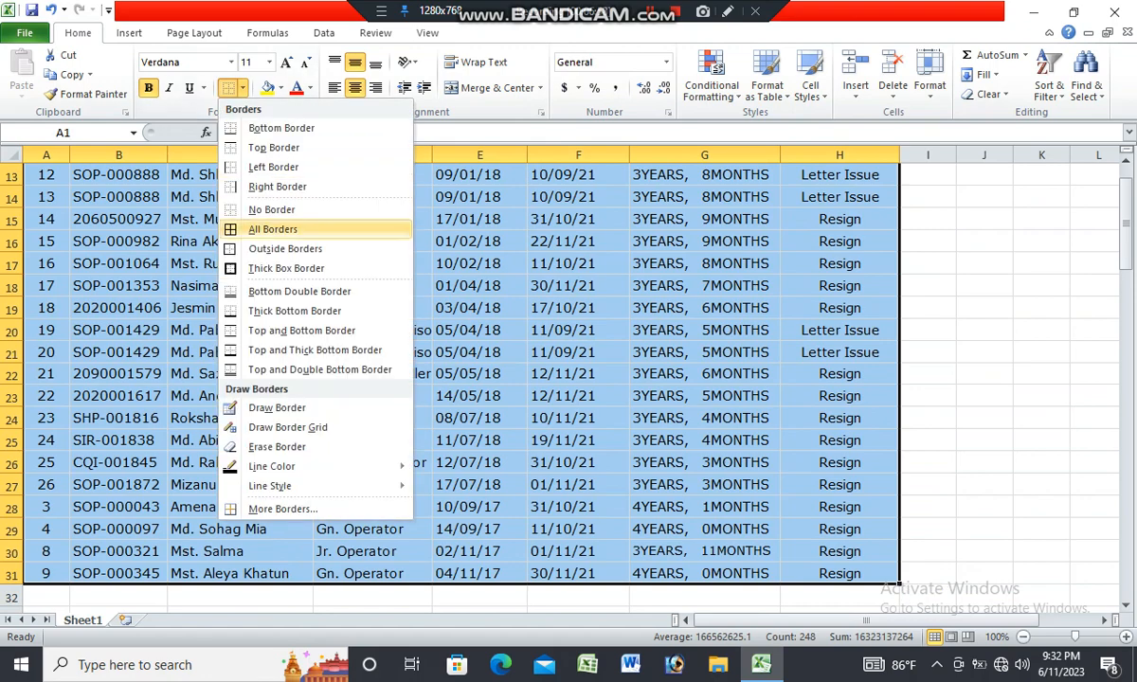
left_click(273, 229)
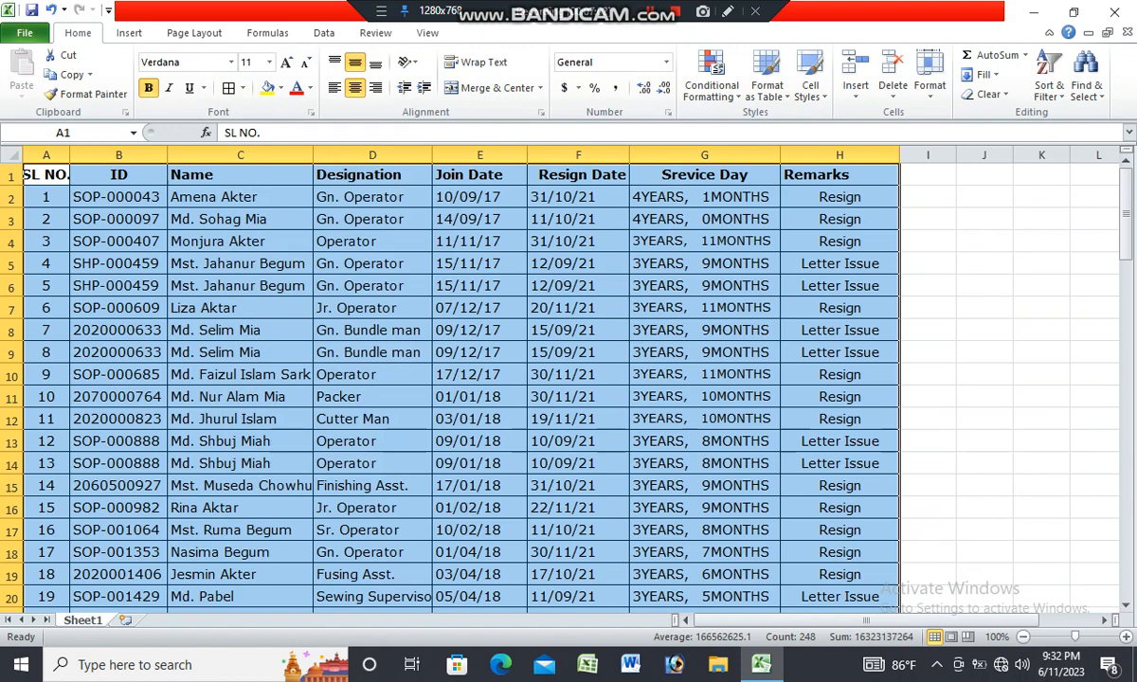
left_click(309, 269)
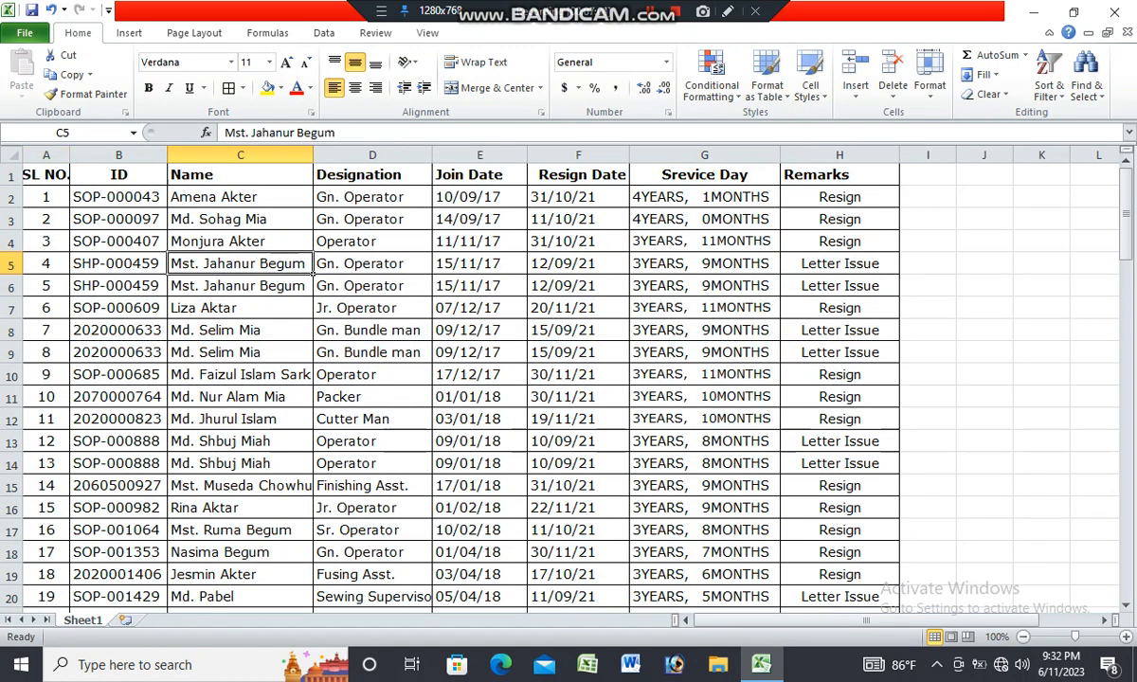
- Put a Thick Box Border around the header row, A1 through H1
left_click_drag(43, 174, 898, 184)
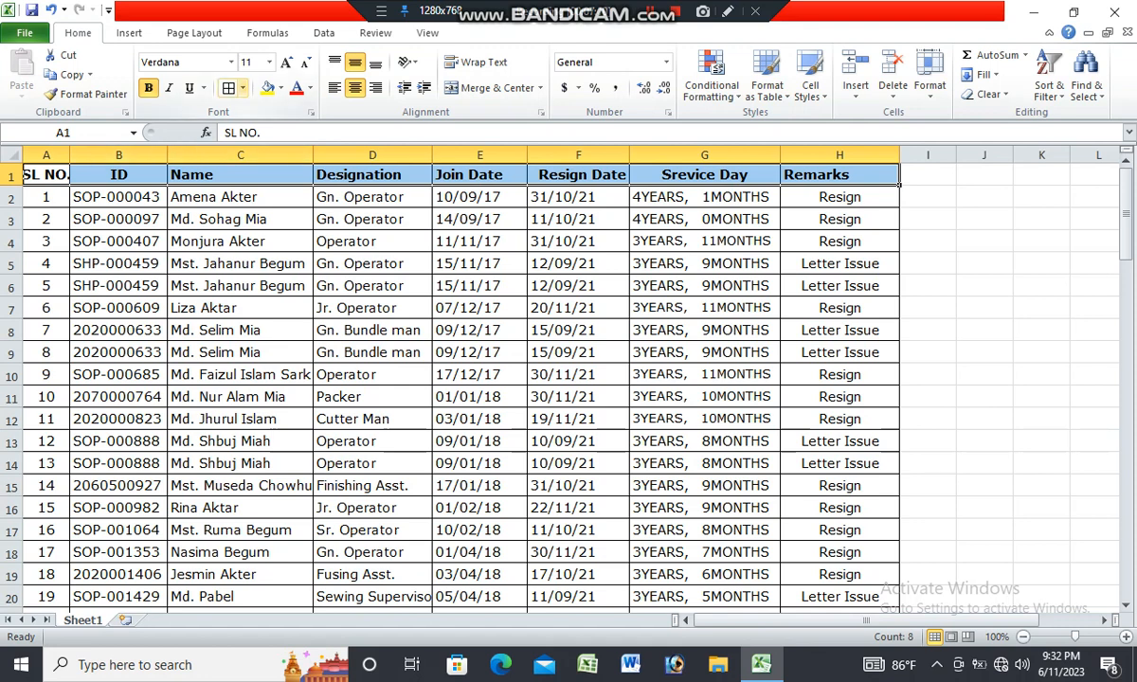
left_click(243, 88)
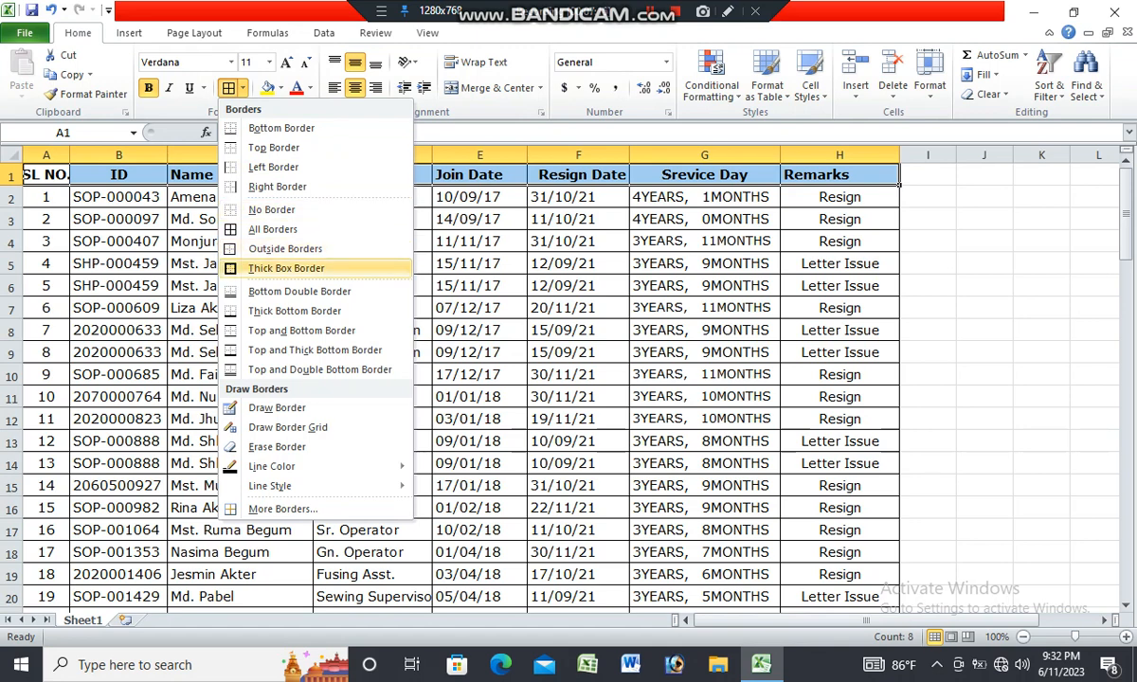
left_click(286, 268)
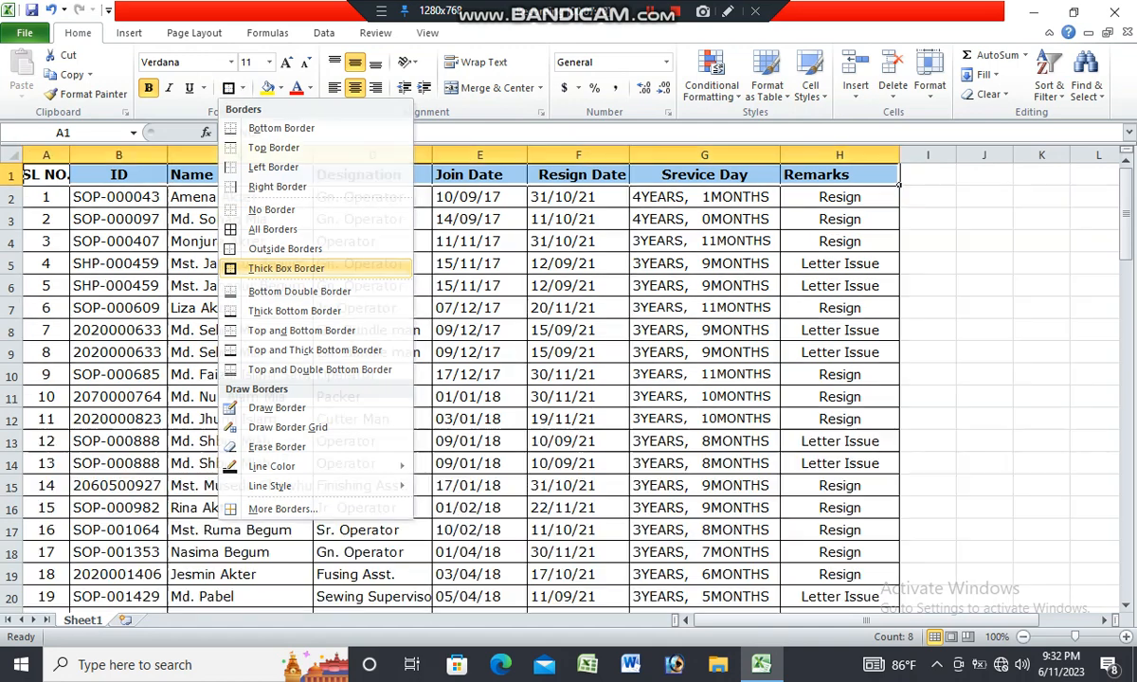
left_click(372, 242)
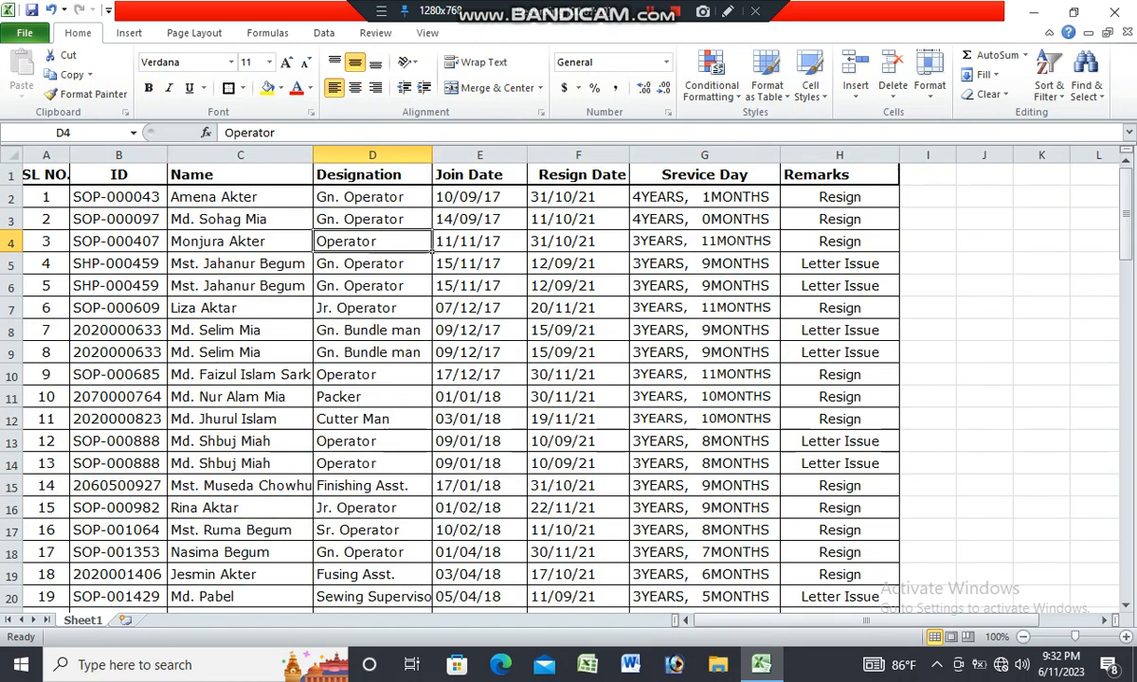
scroll(450, 379, "down", 1)
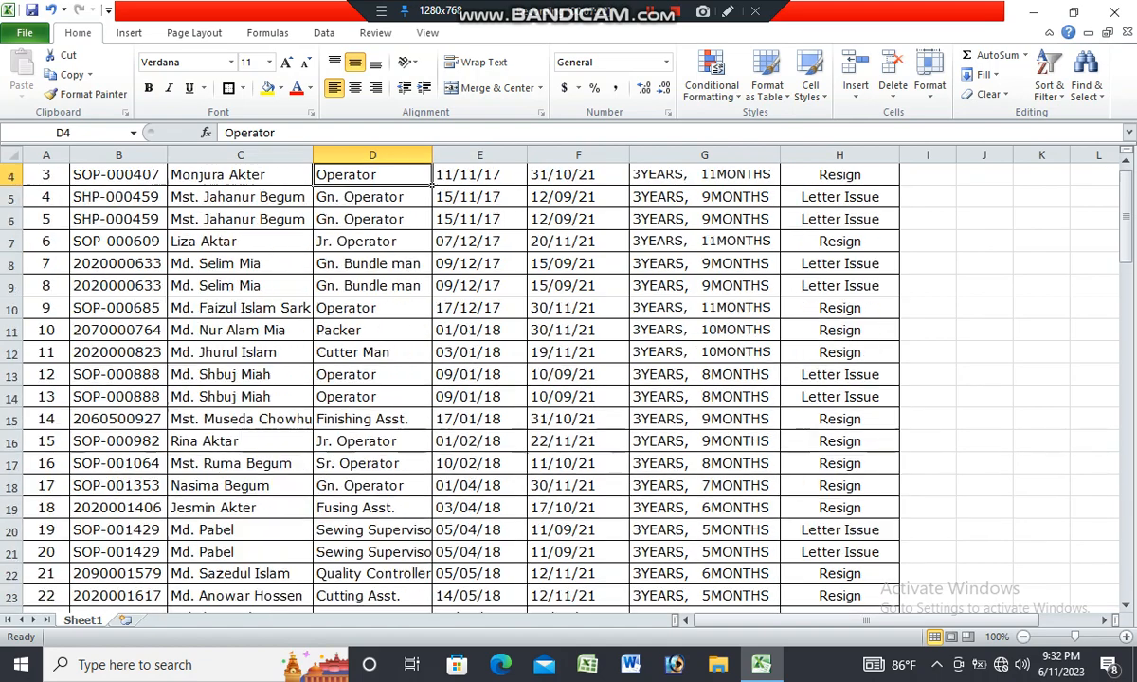
scroll(450, 379, "up", 1)
- Apply No Border to cell D4 in the Designation column
left_click(243, 89)
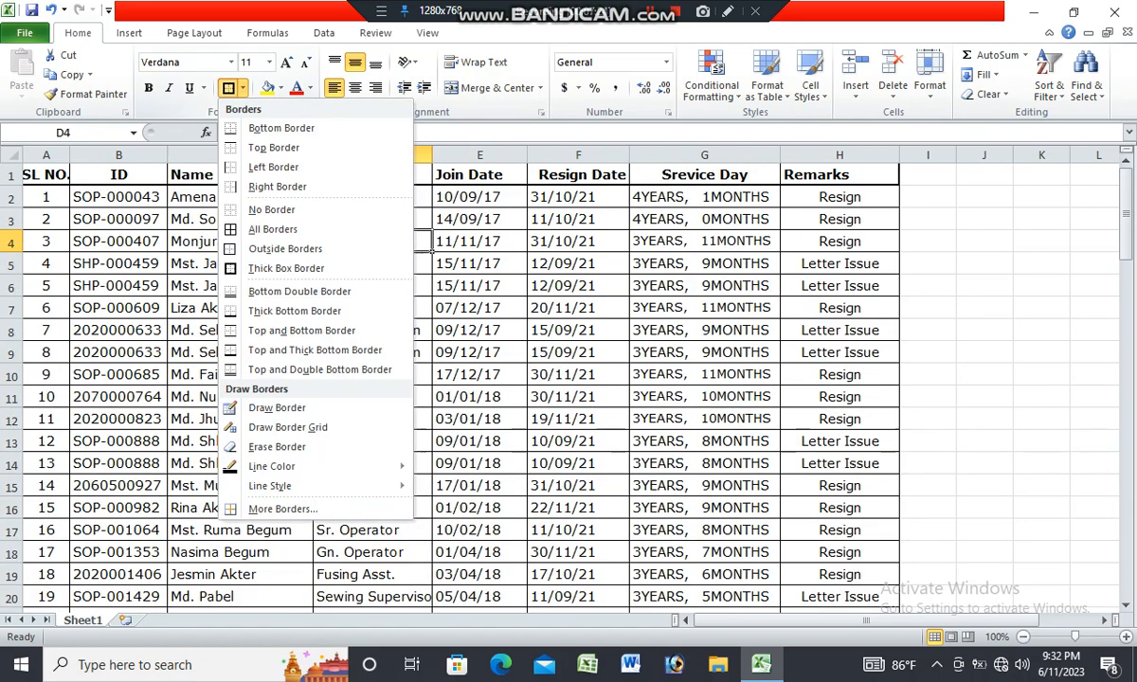
left_click(272, 209)
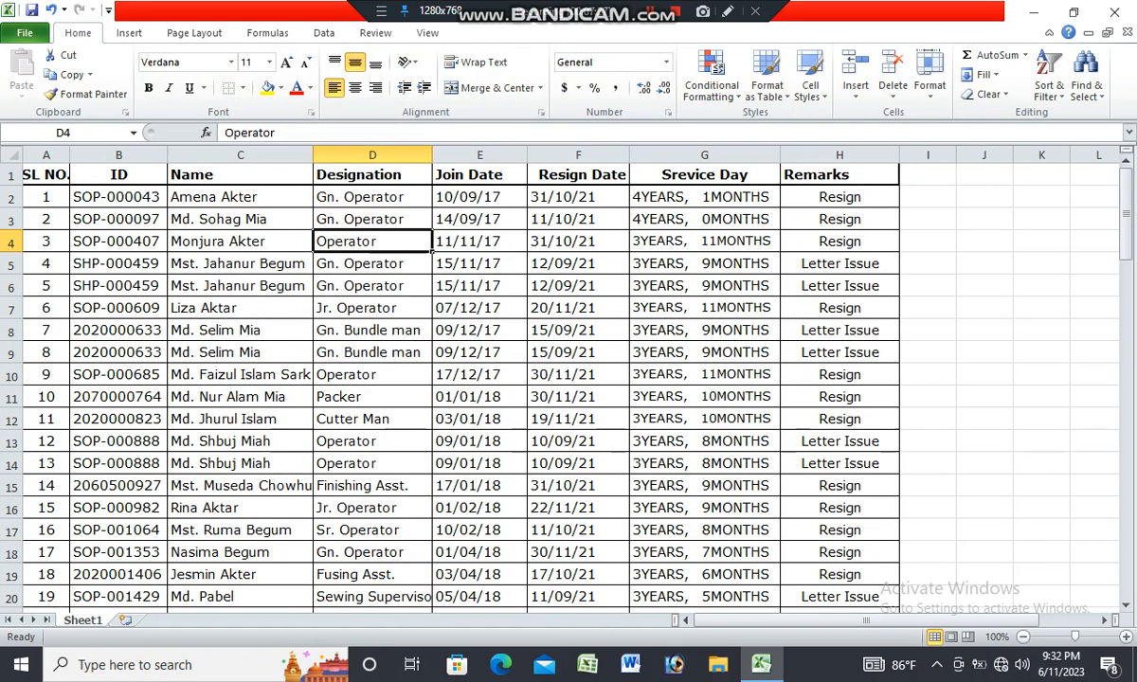
left_click(241, 218)
scroll(450, 379, "down", 2)
scroll(450, 379, "up", 2)
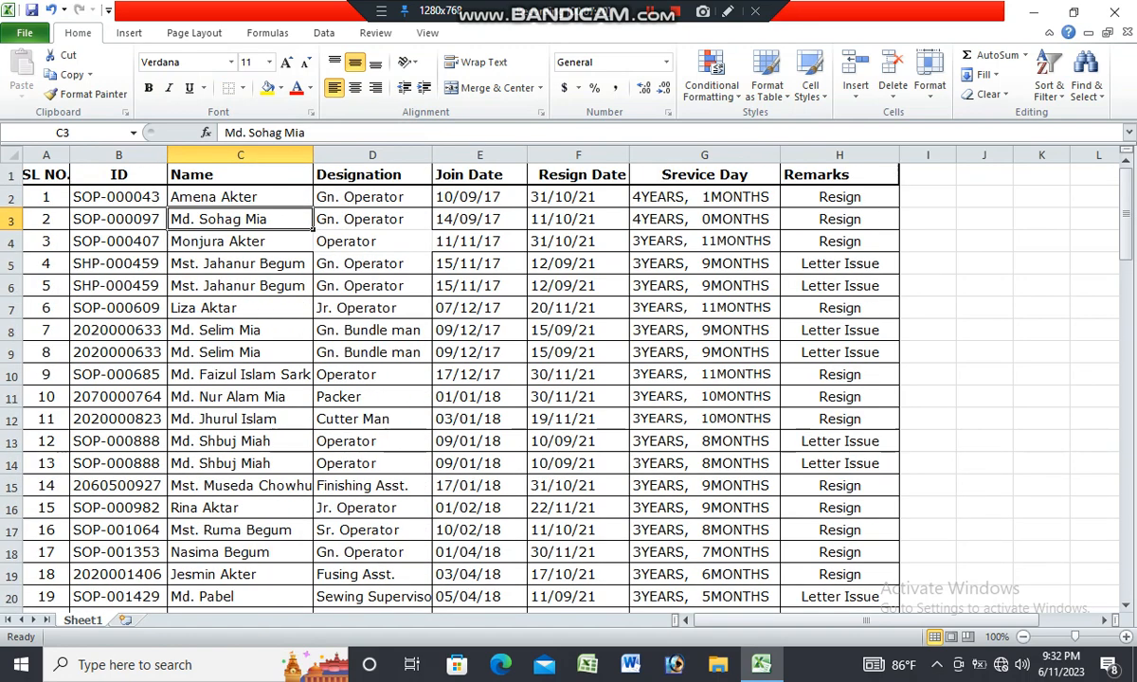
left_click(241, 263)
- Fill the header row, A1 through H1, with the standard orange colour
left_click_drag(42, 175, 899, 184)
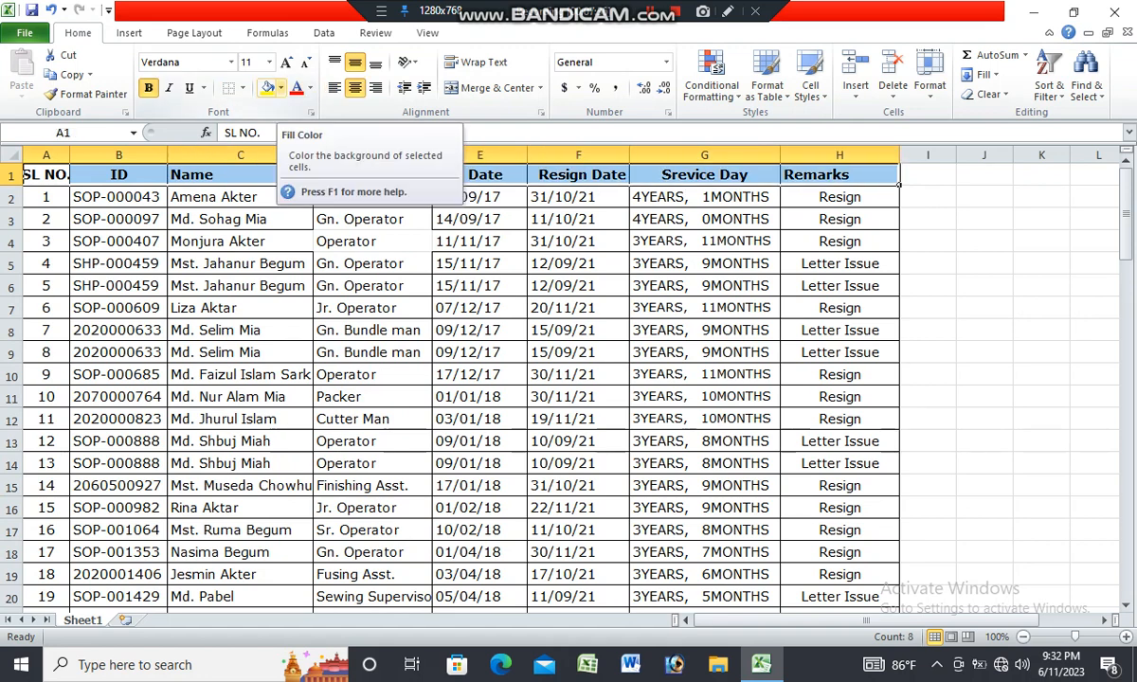
left_click(281, 88)
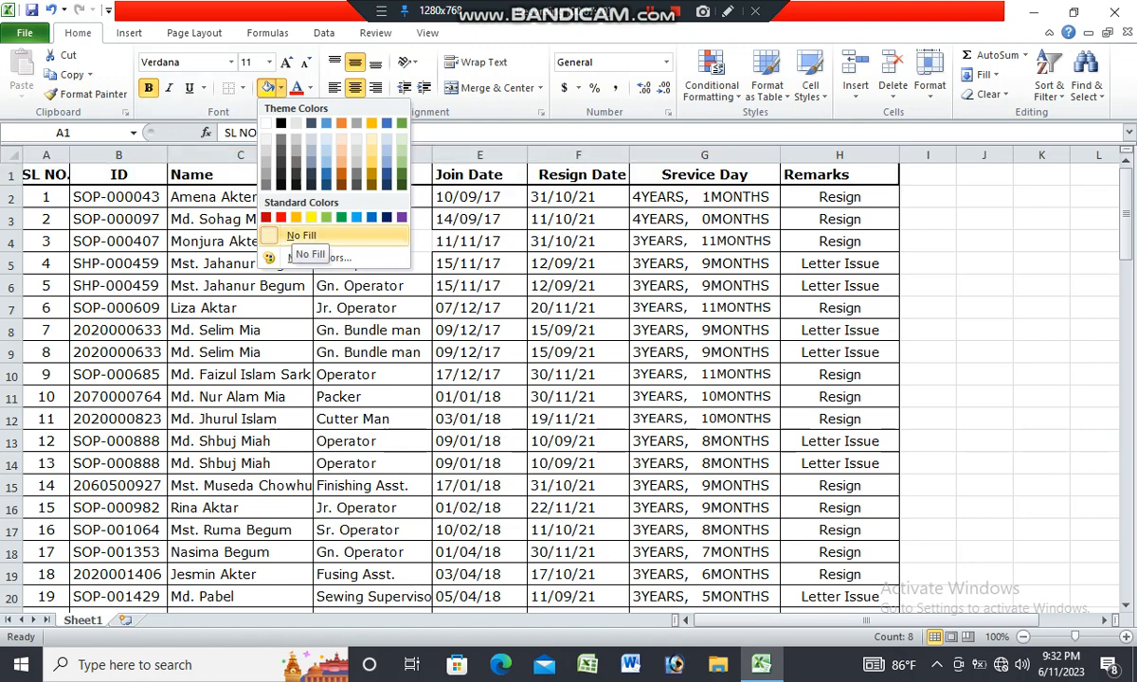
left_click(295, 218)
left_click(373, 265)
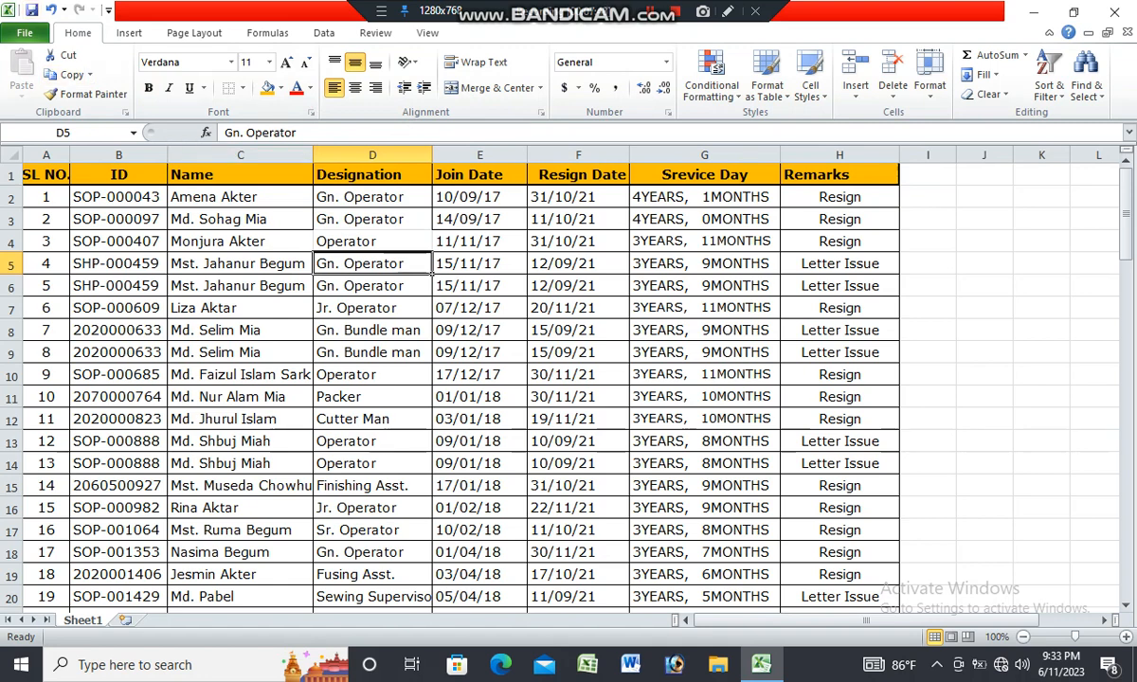
- Change the fill of the header row, A1 through H1, to the standard green colour
left_click_drag(45, 174, 839, 175)
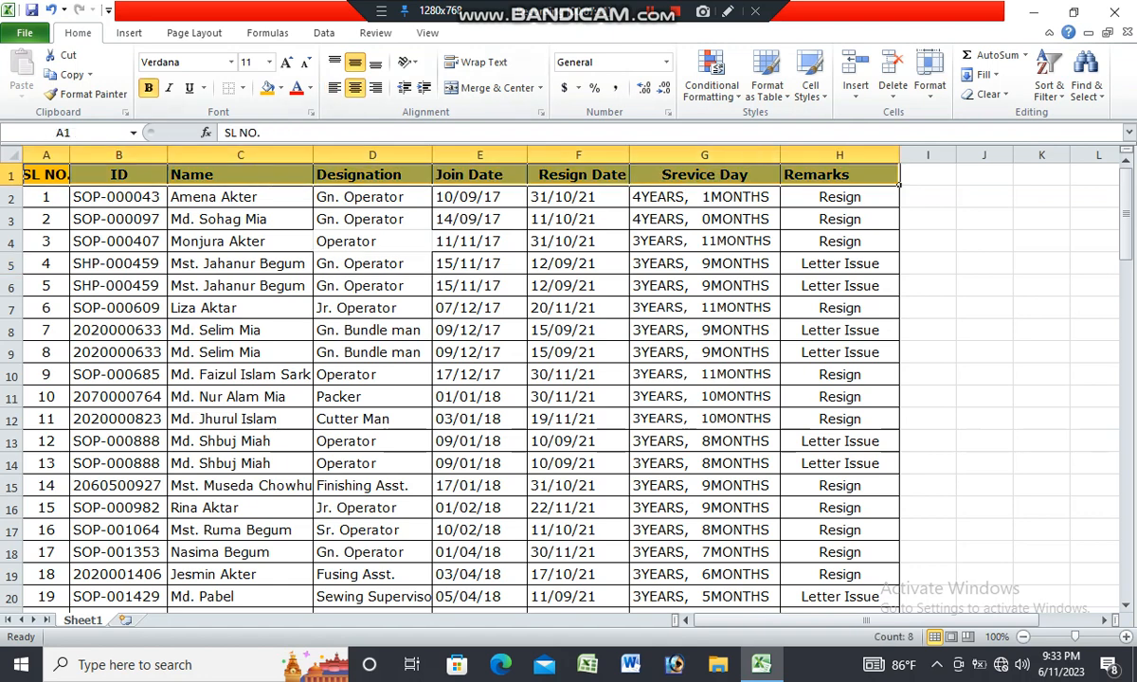
left_click(280, 87)
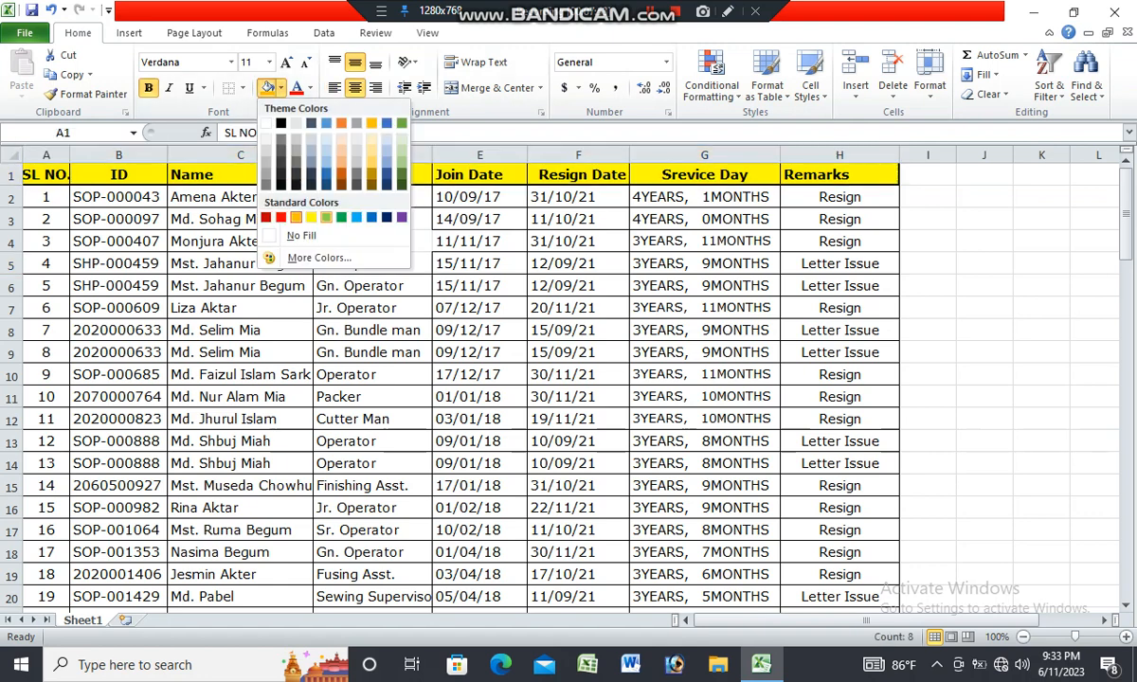
left_click(341, 217)
left_click(480, 285)
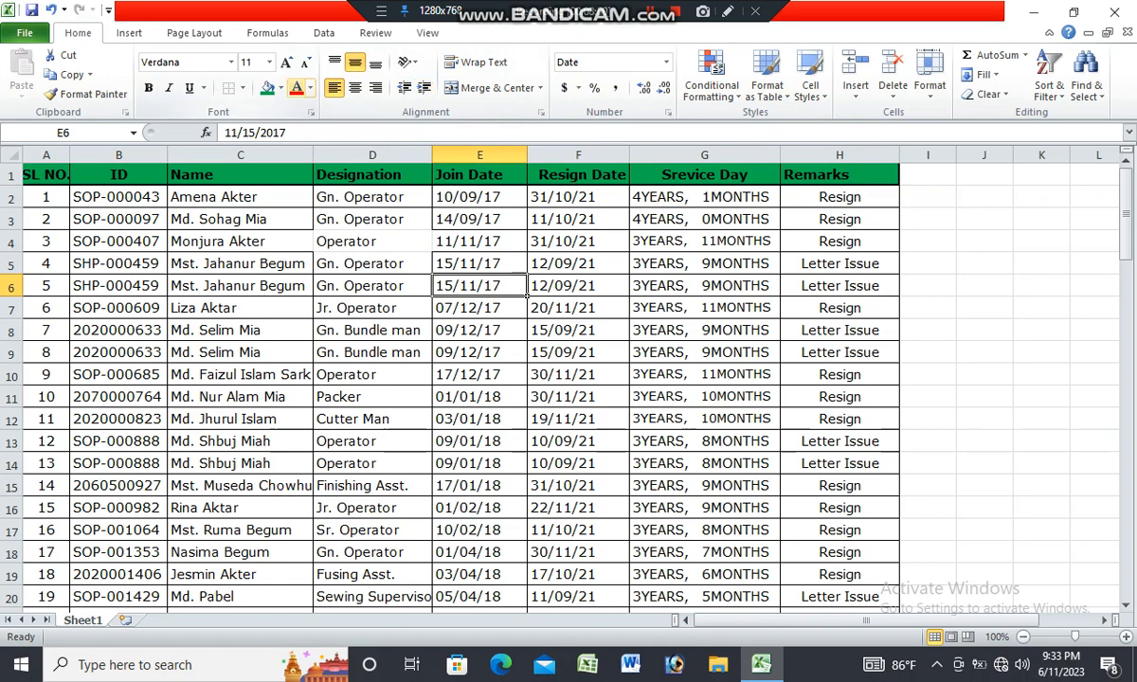
- Set cell E6 and the header row, A1 through H1, to No Fill
left_click(280, 87)
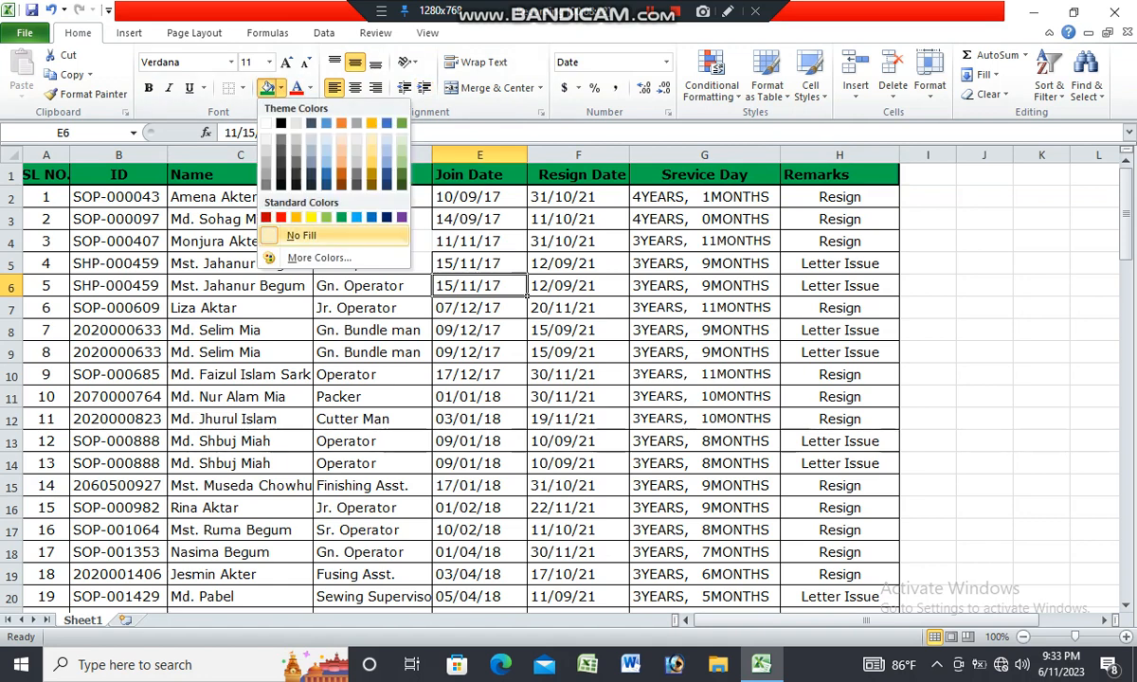
left_click(299, 235)
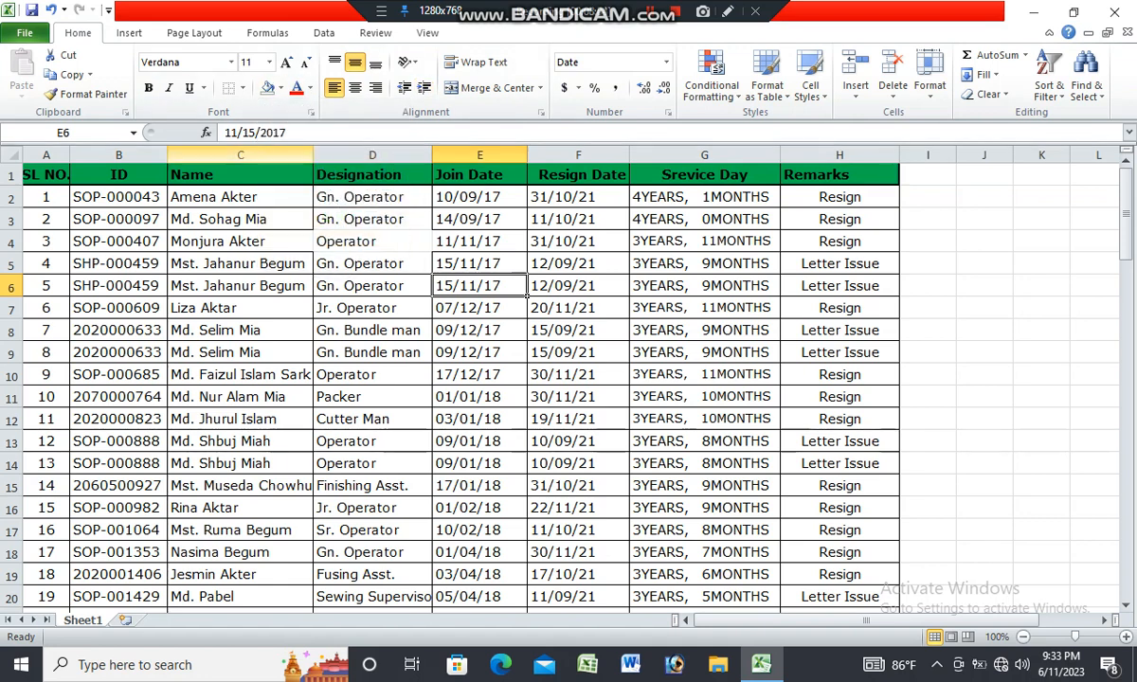
left_click_drag(46, 174, 839, 174)
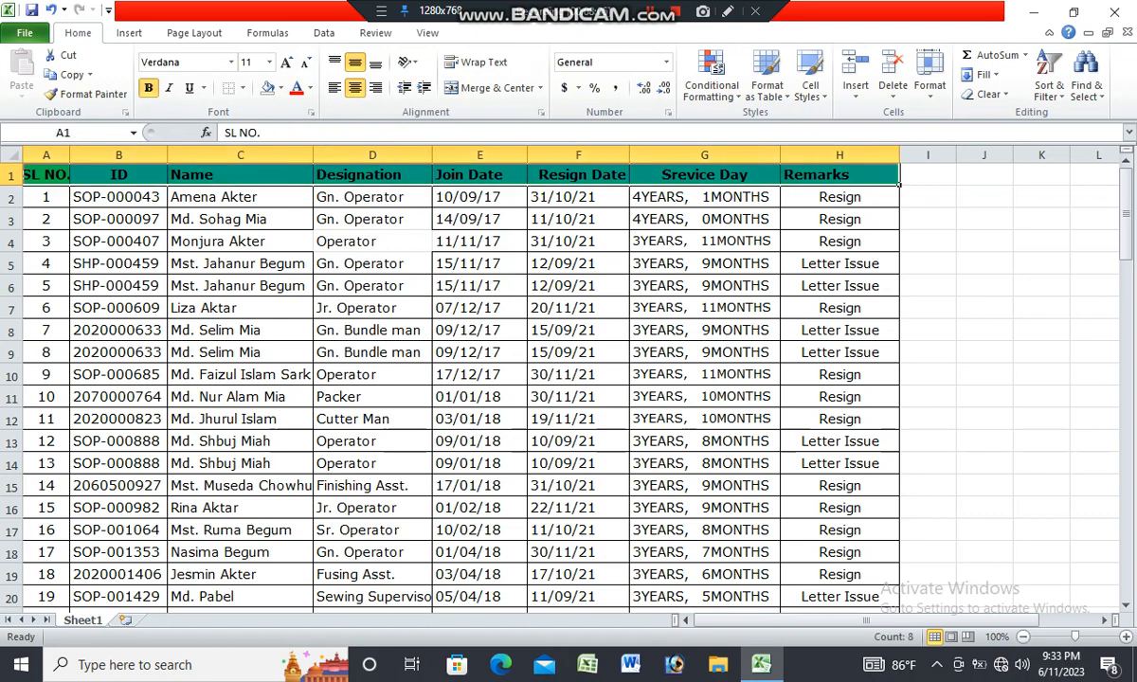
left_click(267, 89)
left_click(372, 241)
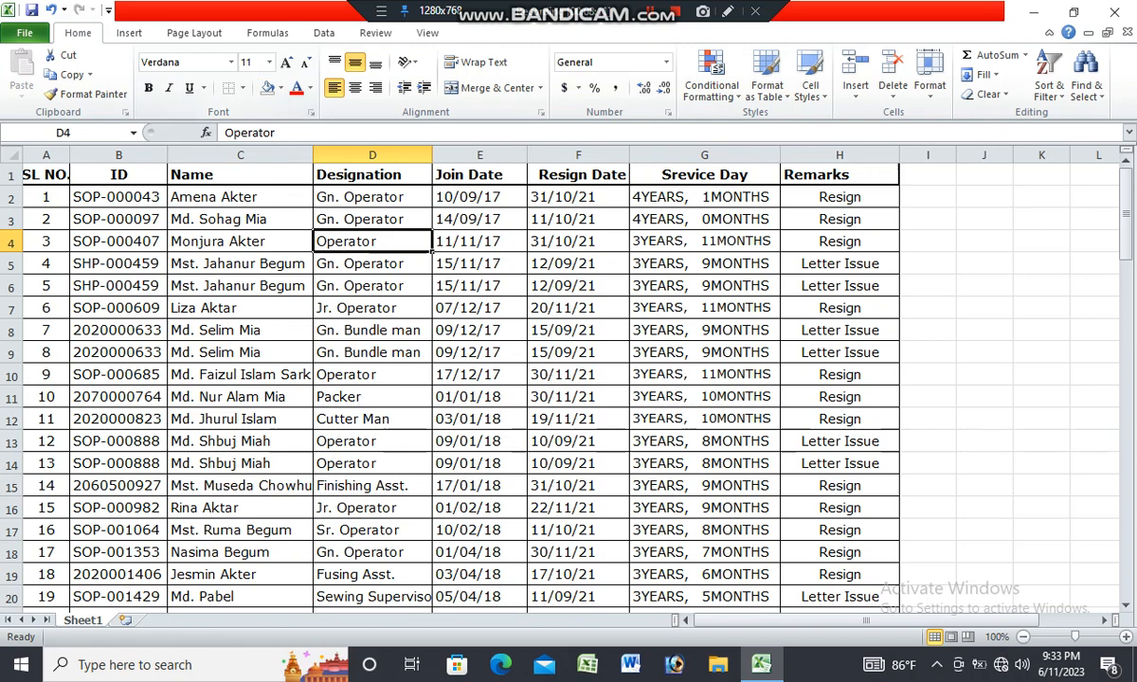
- Increase the header row's font size to 14 and reduce it back to 11
left_click(66, 177)
left_click_drag(69, 180, 896, 184)
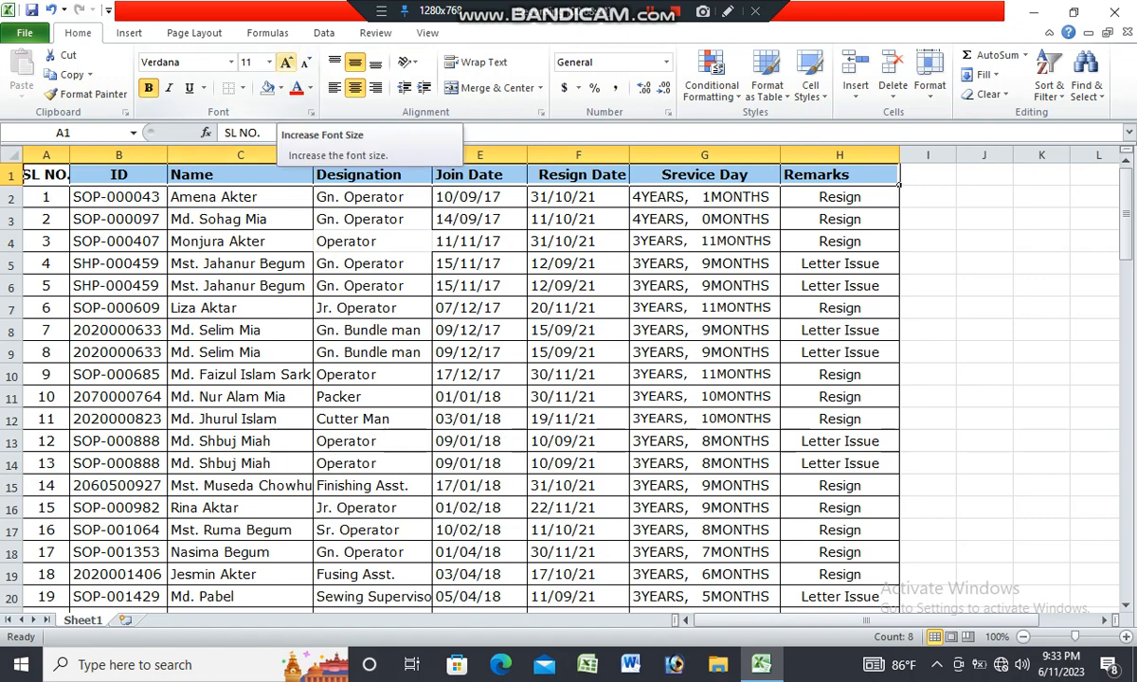
left_click(286, 62)
left_click(286, 61)
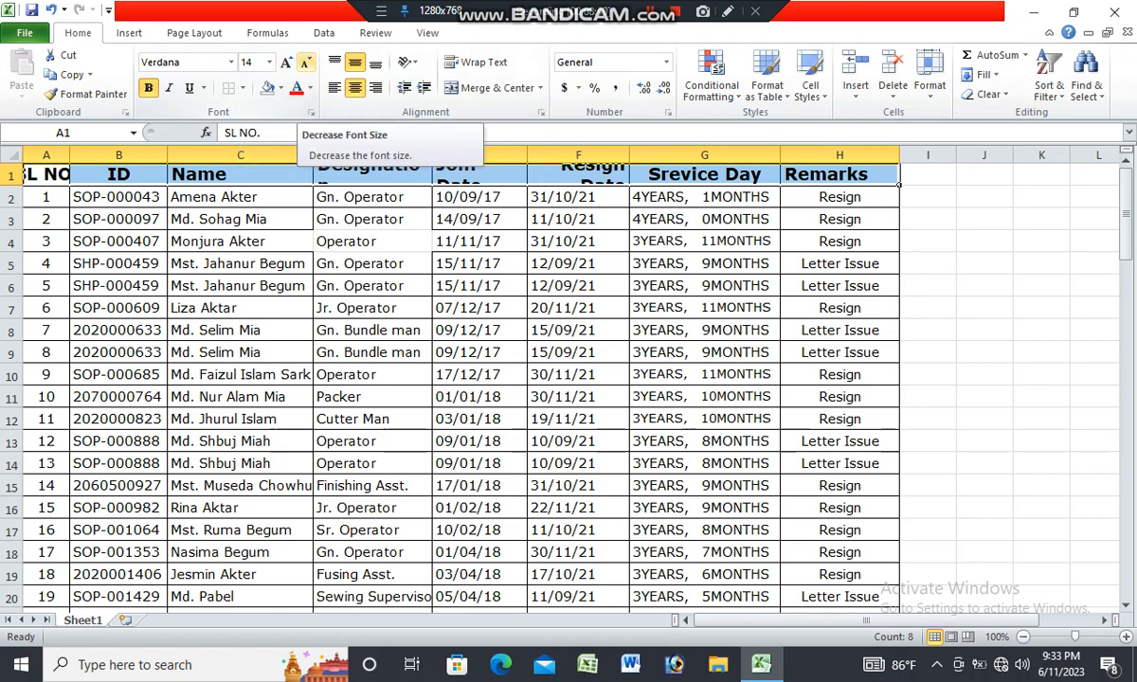
left_click(305, 63)
left_click(305, 63)
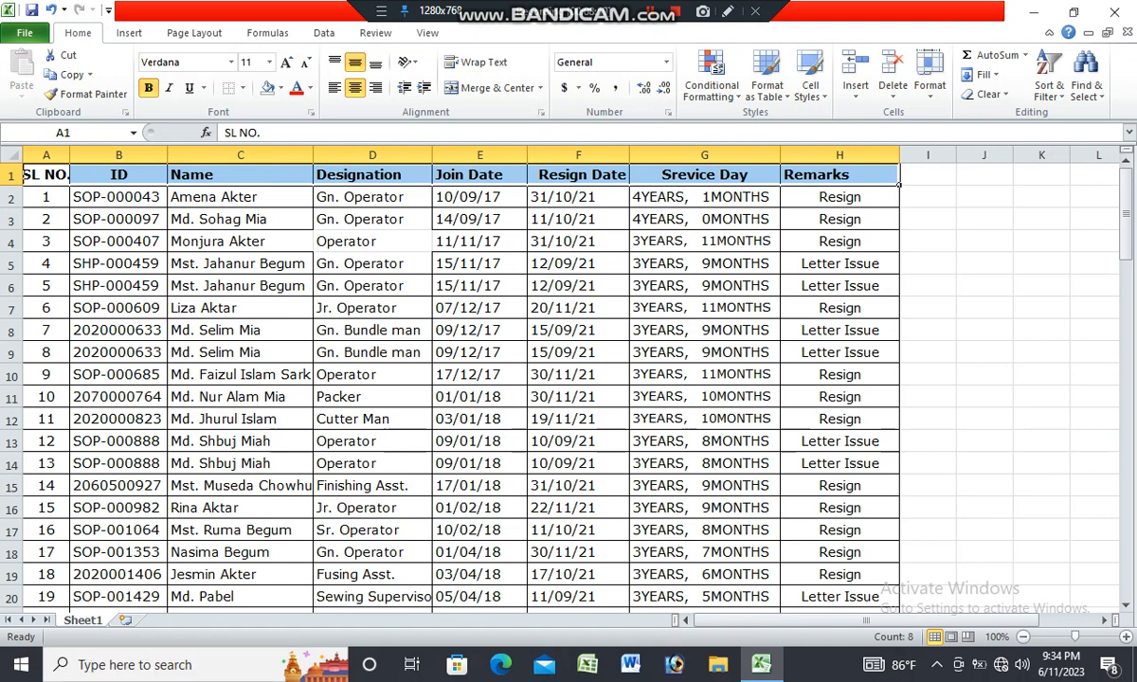
left_click(705, 352)
left_click_drag(240, 197, 579, 531)
left_click(372, 397)
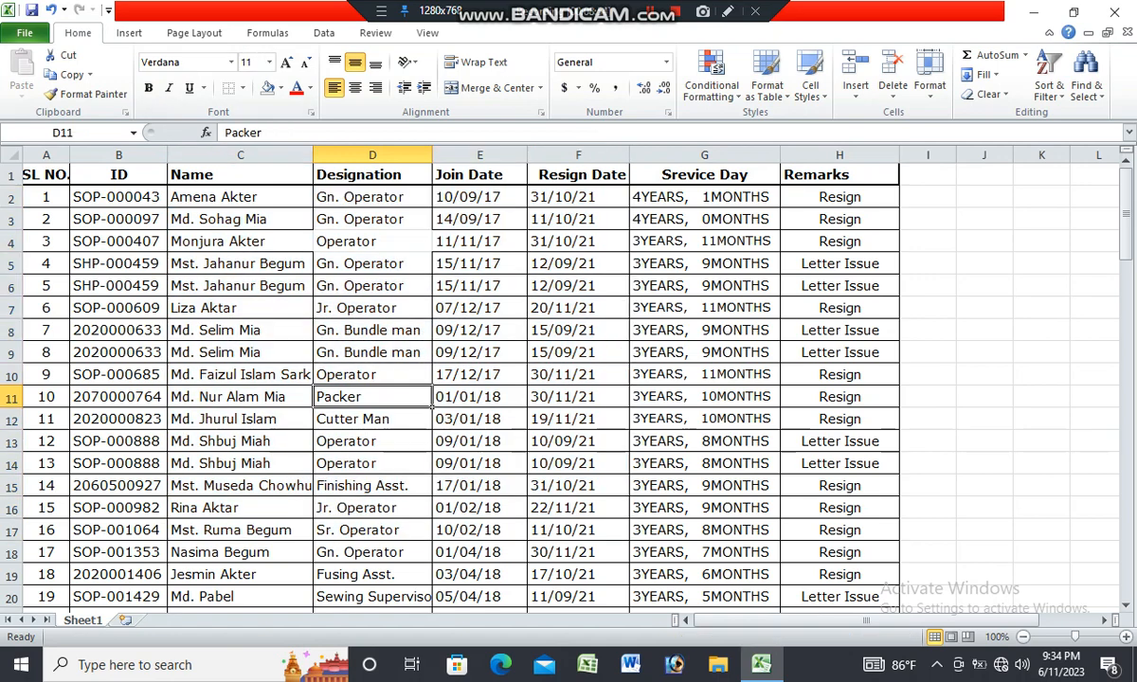
scroll(569, 379, "down", 3)
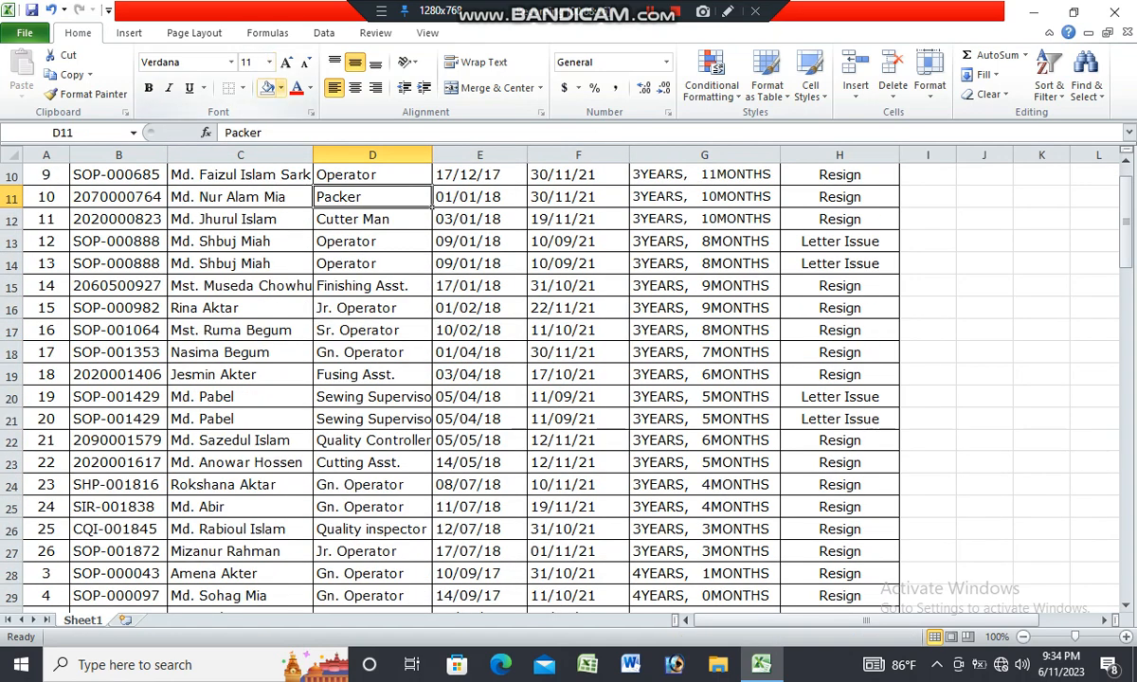
left_click(372, 265)
scroll(372, 264, "up", 3)
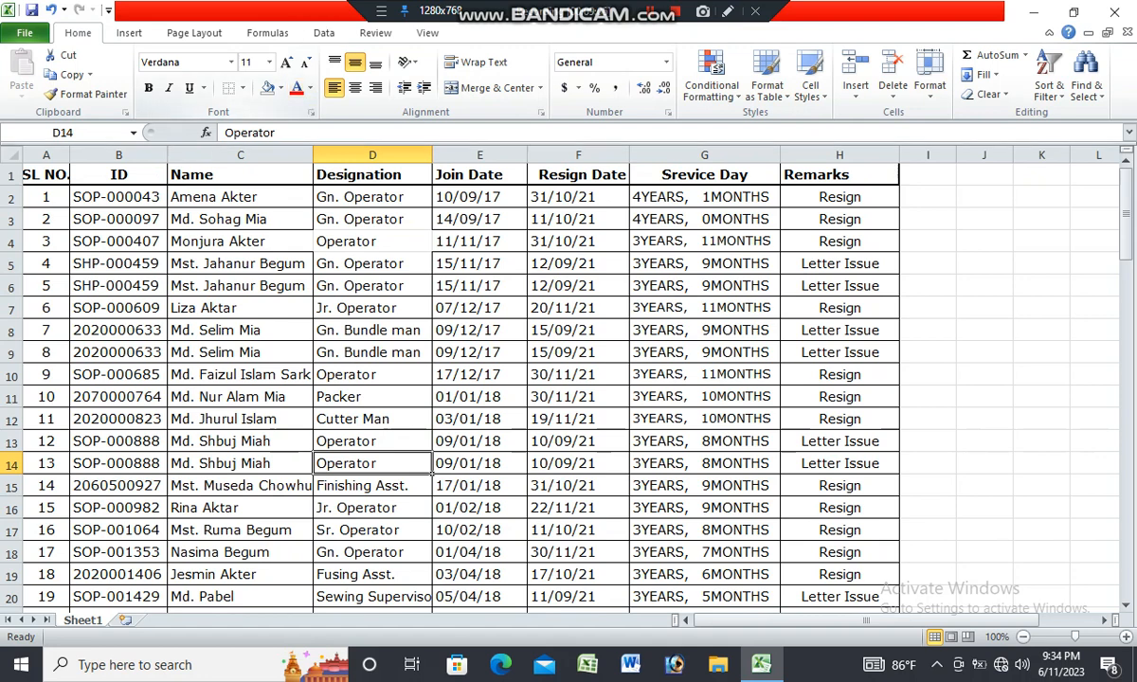
- Change the font colour of the header row, A1 through H1, to the standard red
left_click_drag(38, 175, 833, 174)
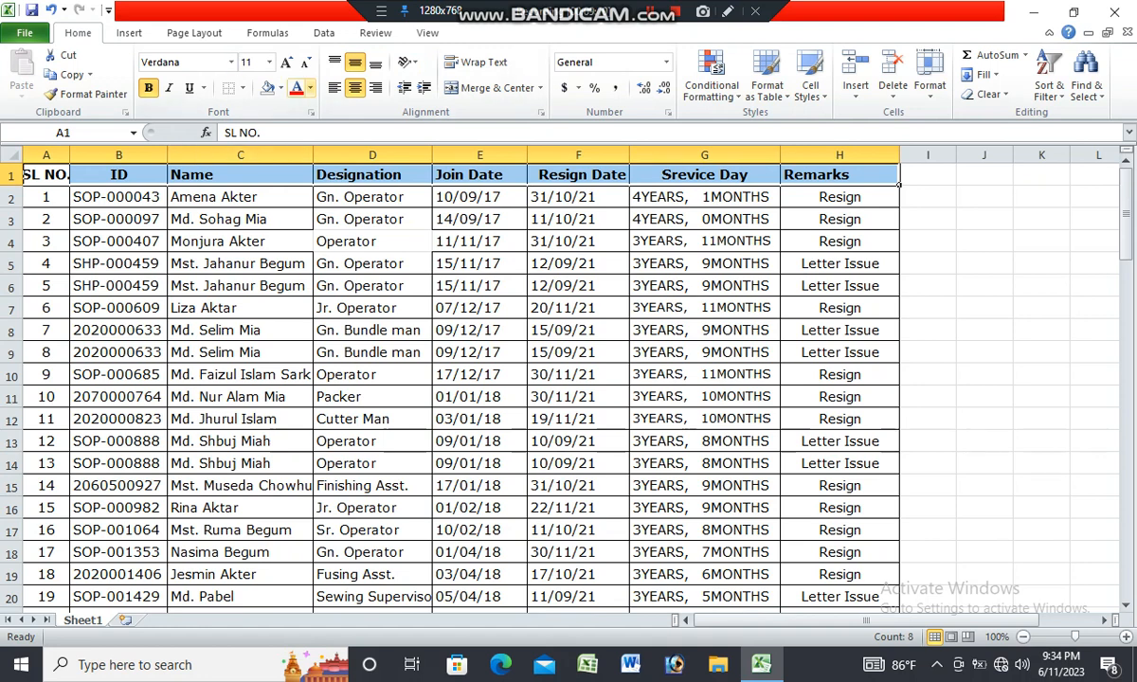
left_click(310, 87)
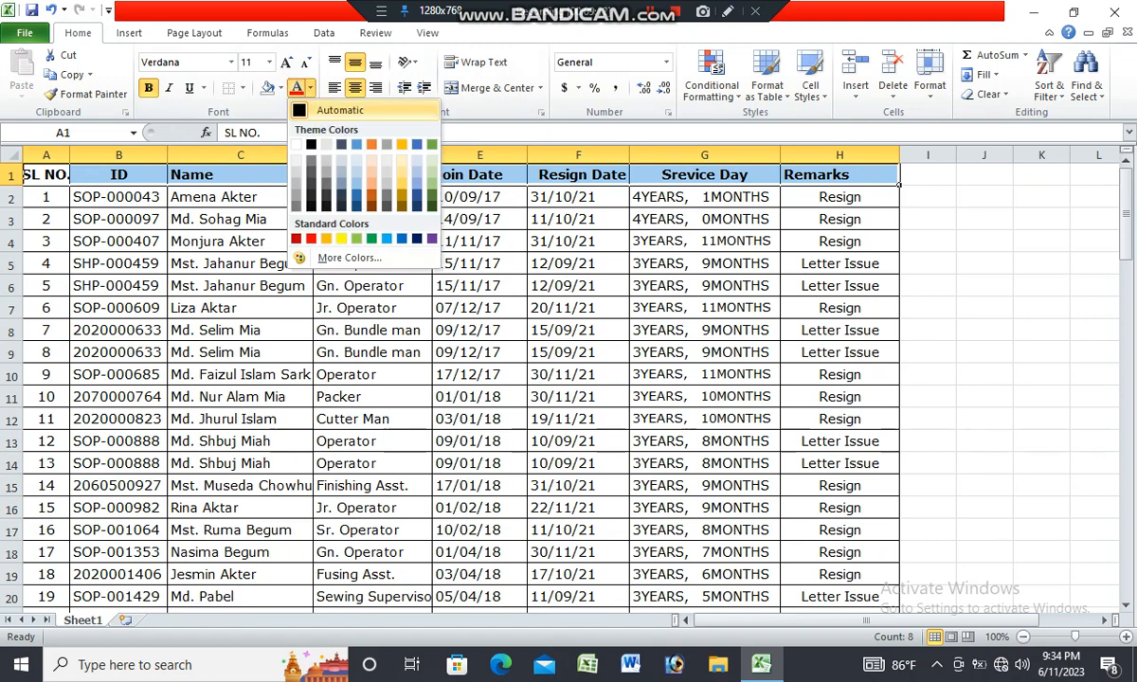
left_click(327, 110)
left_click(310, 87)
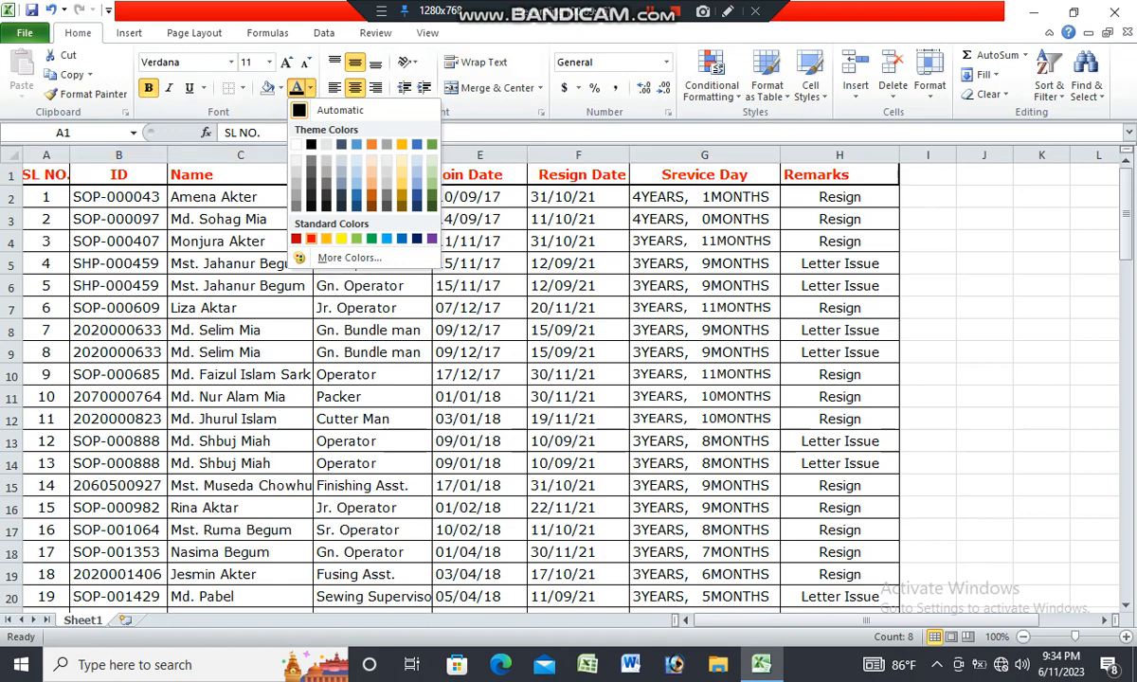
left_click(311, 237)
- Change the font colour of the Designation entry in cell D7 to orange
left_click(371, 307)
left_click(310, 87)
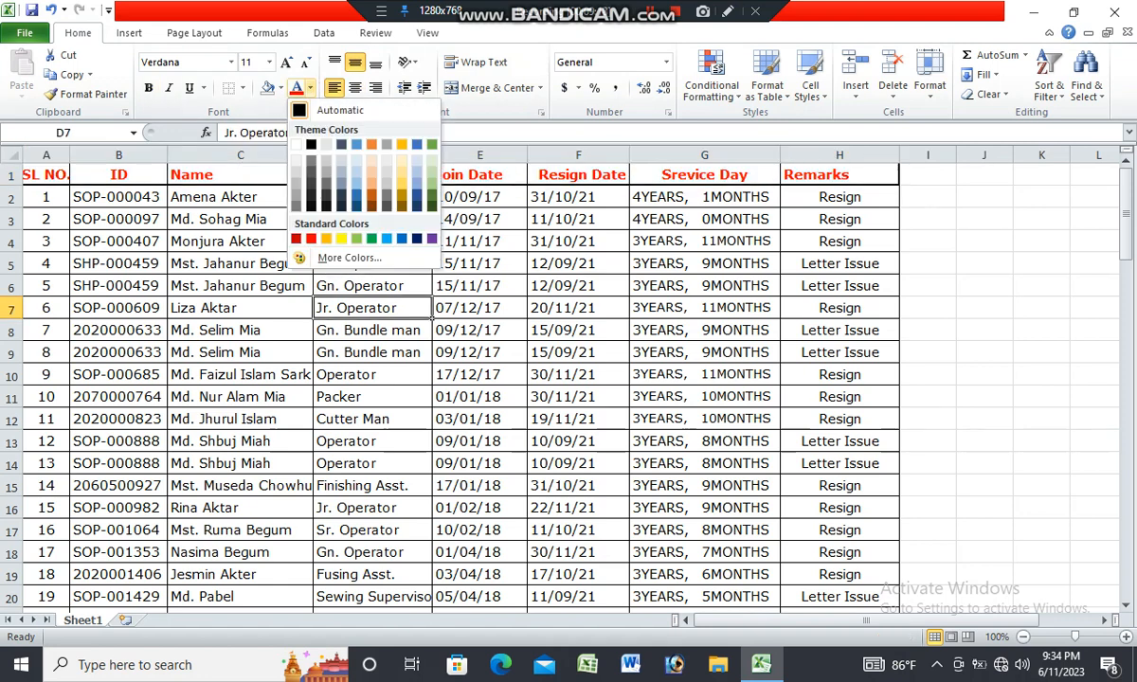
left_click(326, 238)
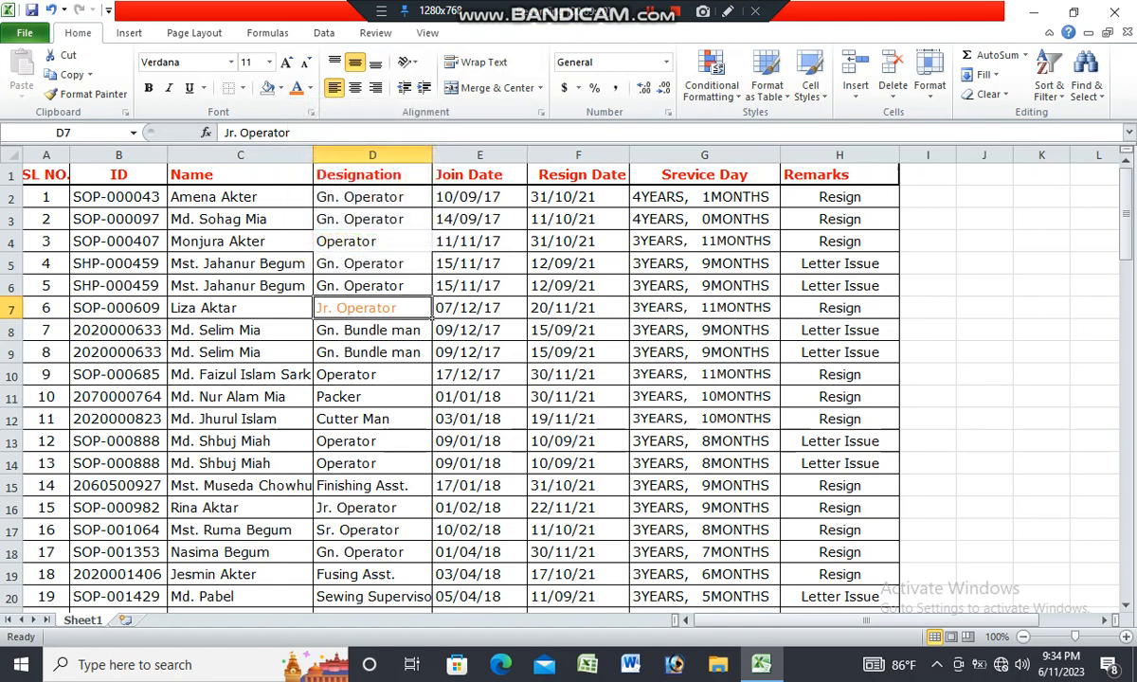
left_click(511, 269)
- Change the font colour of the header row, A1 through H1, to the standard green
left_click_drag(38, 174, 898, 185)
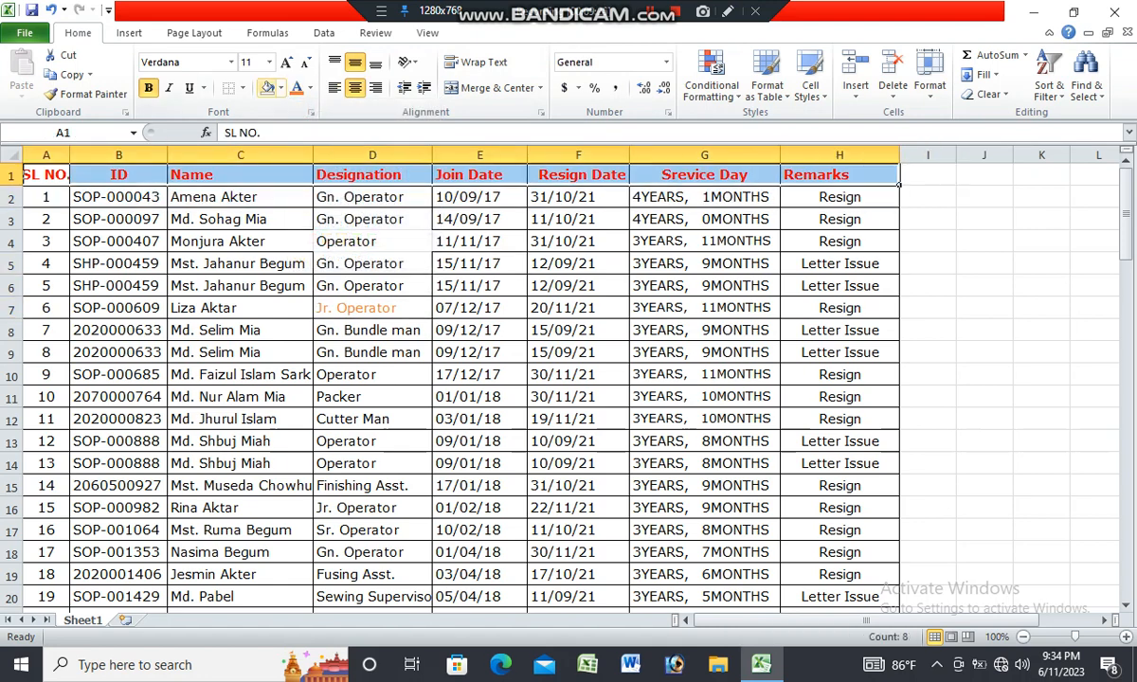
left_click(309, 88)
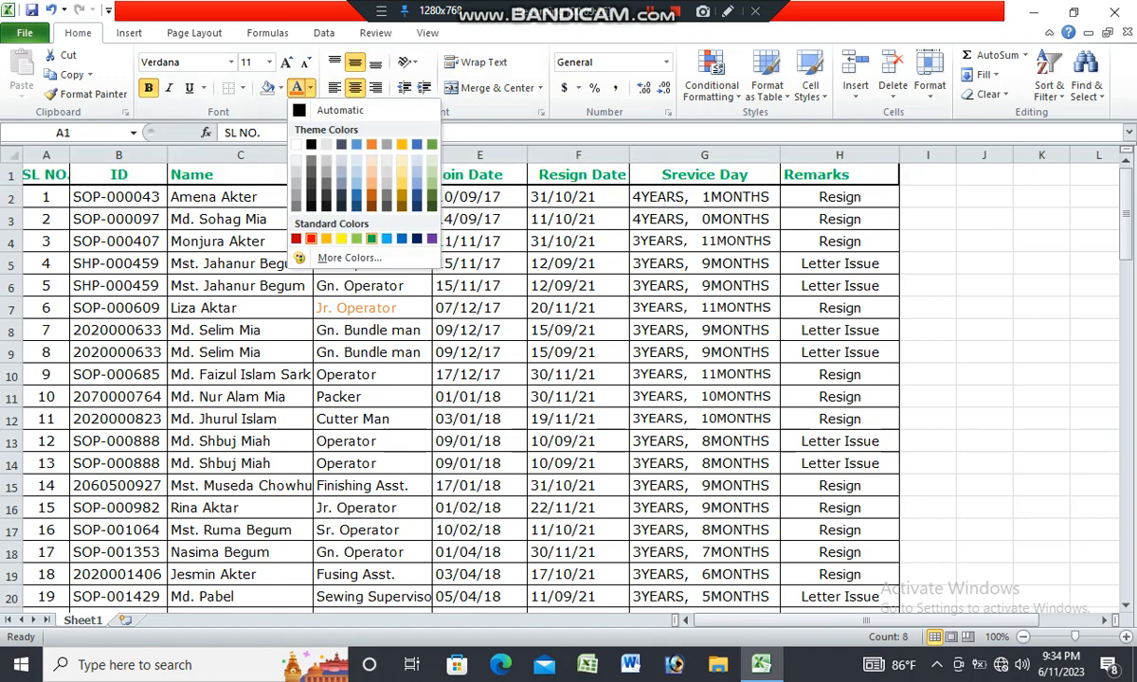
left_click(372, 238)
left_click(578, 286)
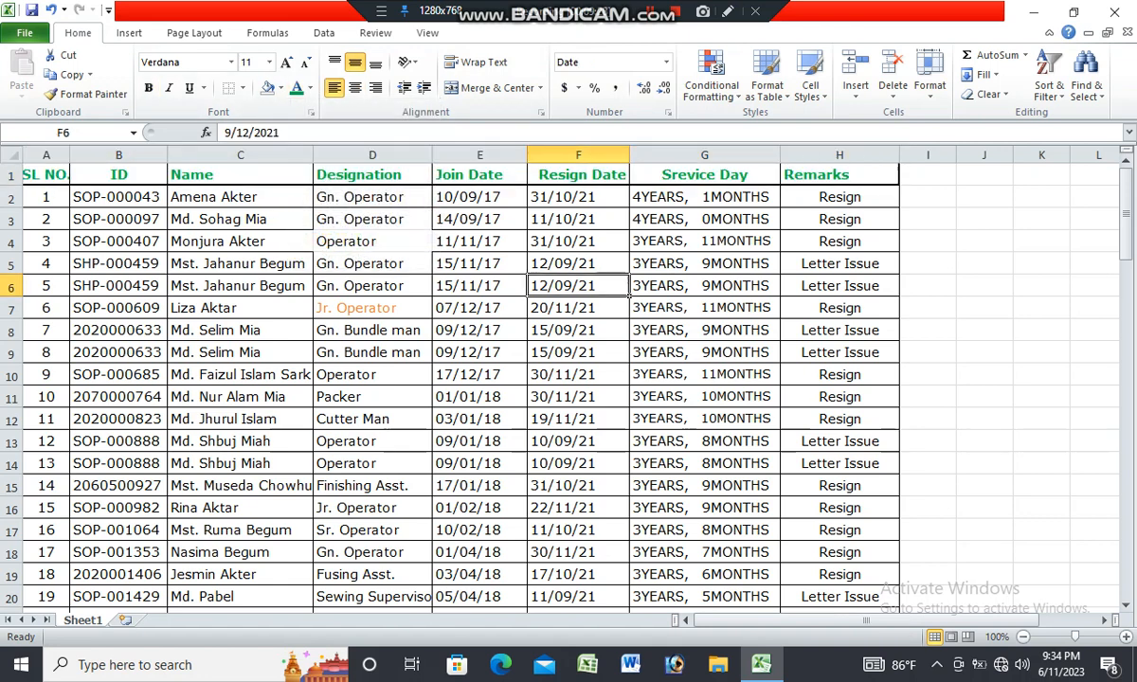